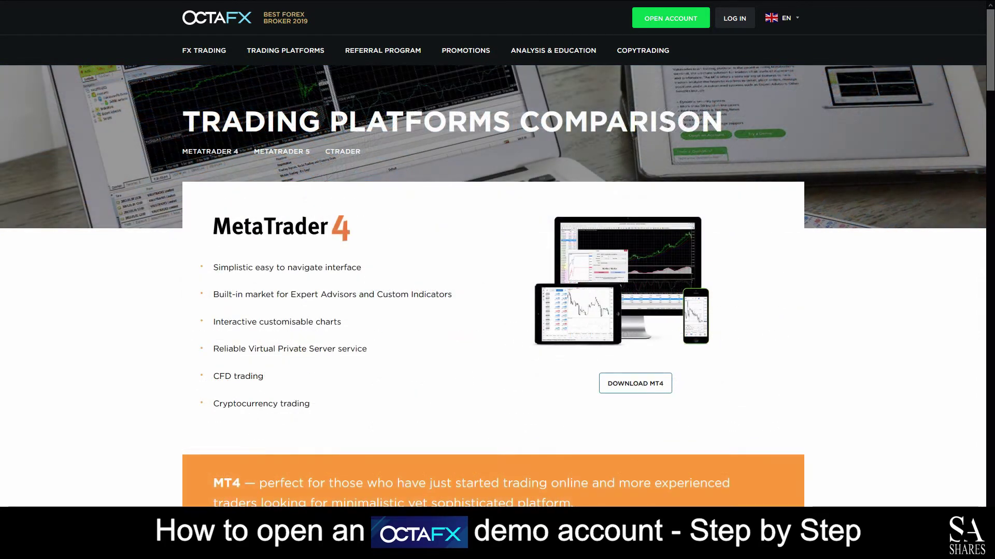
# Start the live chat, then scroll to the 'Forex Trading Accessibility for Everyone' section with PRACTICE.
pyautogui.scroll(-8, 497, 259)
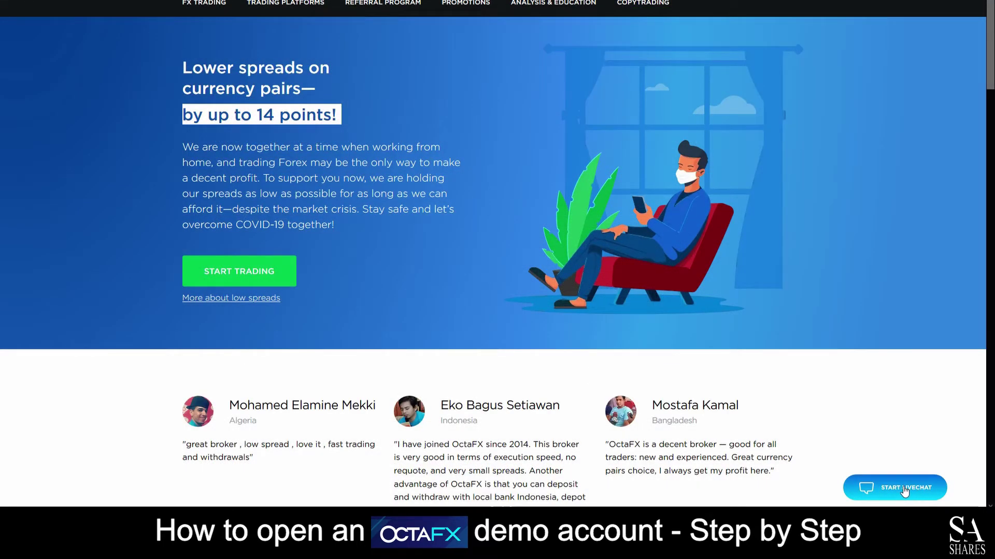
pyautogui.click(904, 490)
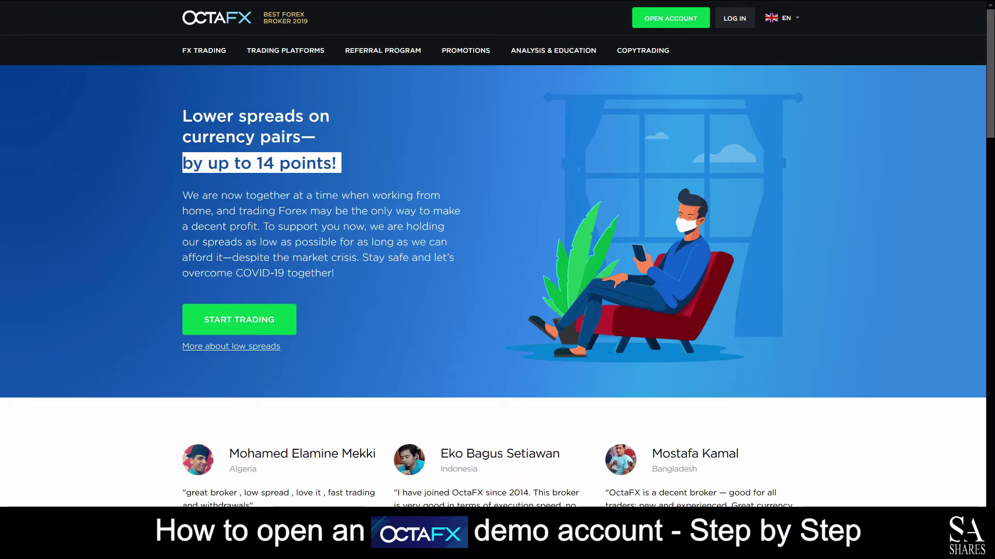
pyautogui.scroll(-1, 497, 259)
pyautogui.scroll(-10, 983, 239)
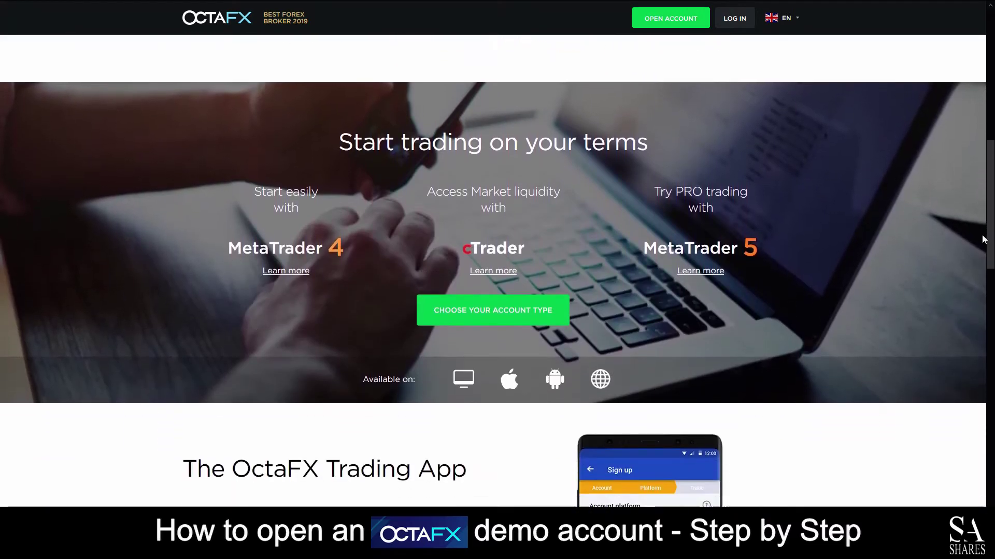
pyautogui.moveTo(983, 240); pyautogui.dragTo(977, 414)
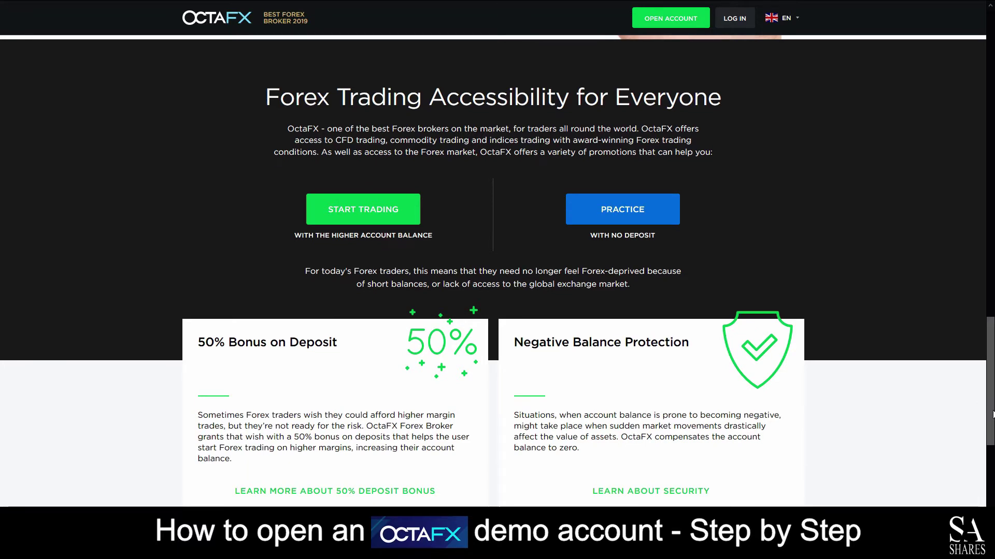
# Create an ECN (cTrader) Demo account from PRACTICE: USD, 1:500 leverage, 5000 USD balance.
pyautogui.click(613, 214)
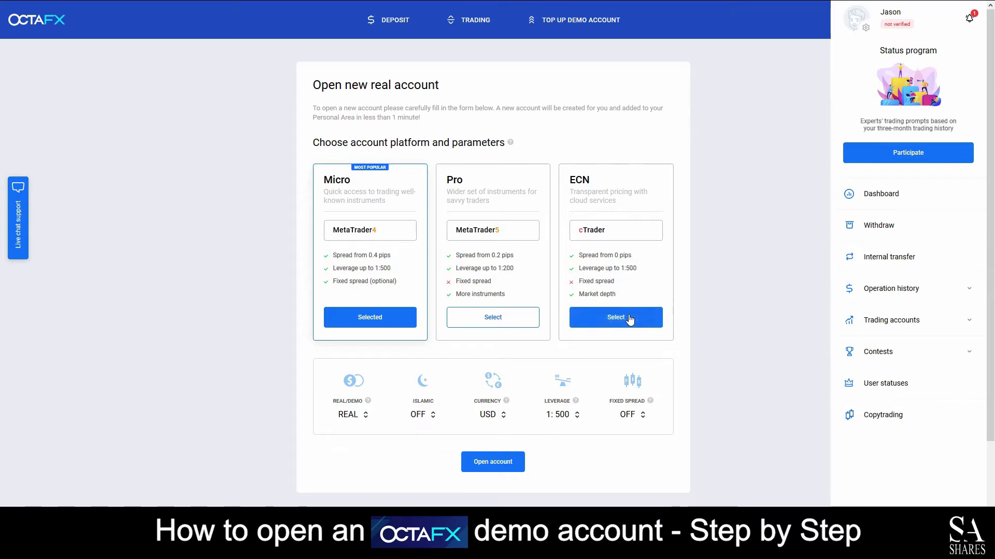
pyautogui.click(629, 317)
pyautogui.click(382, 417)
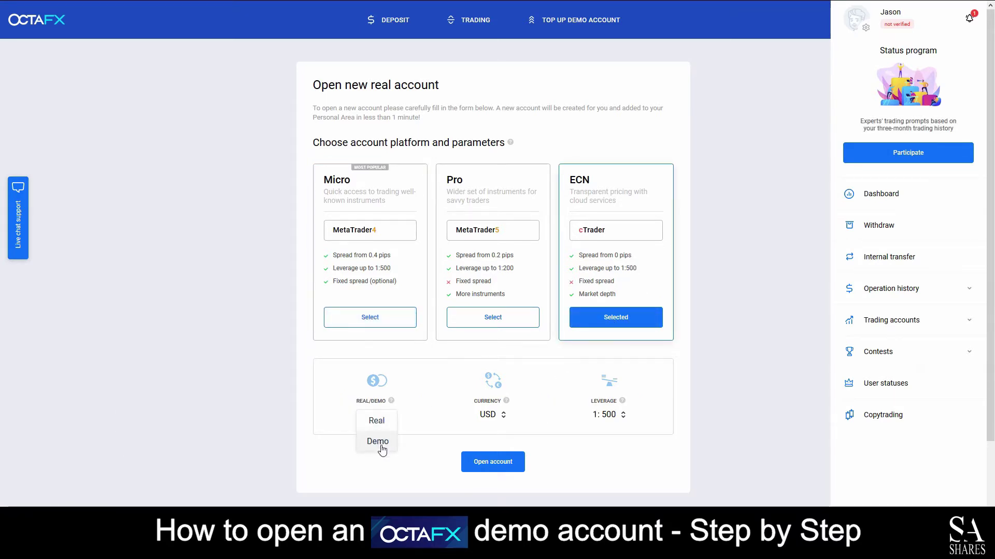
pyautogui.click(381, 443)
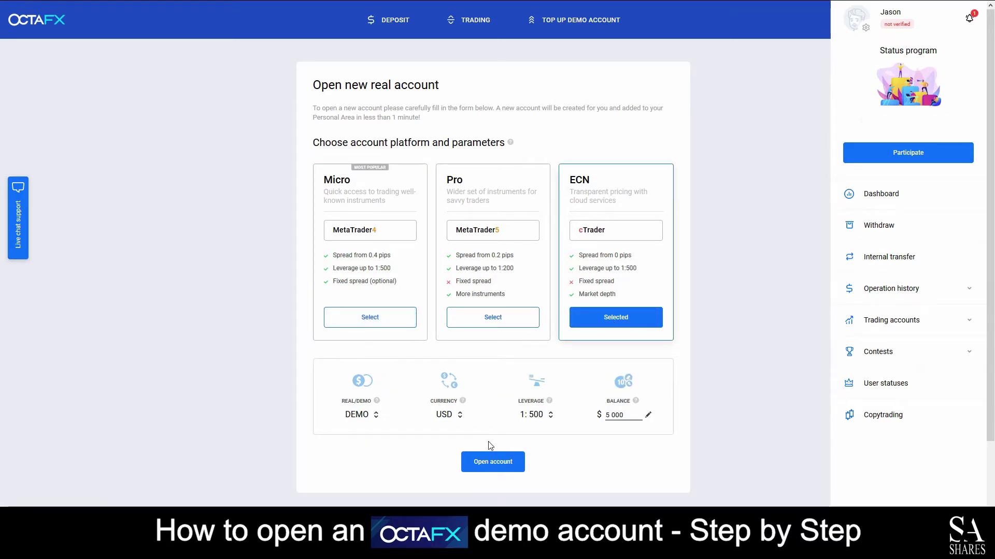
pyautogui.click(482, 459)
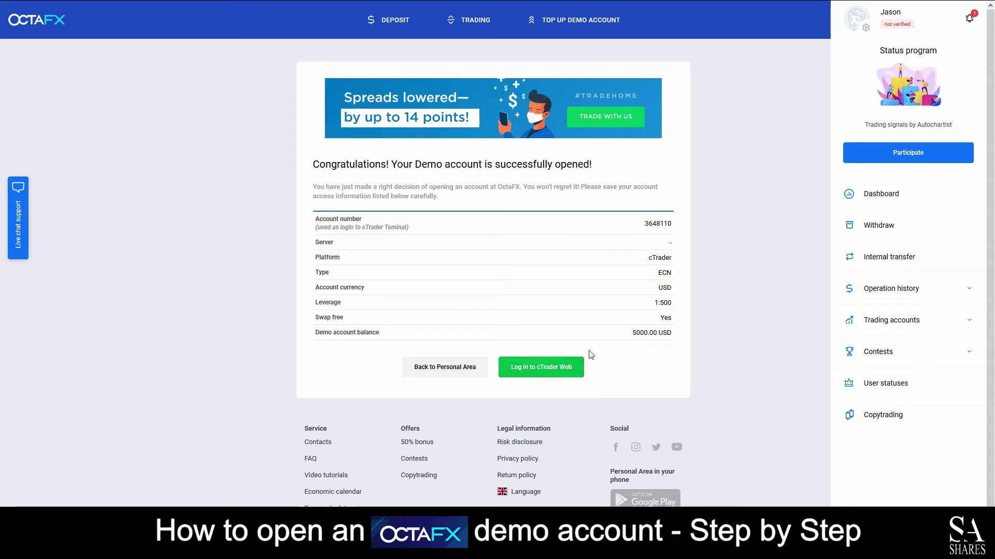
# Log in to cTrader Web with the demo account and dismiss the cTrader News prompt.
pyautogui.click(559, 371)
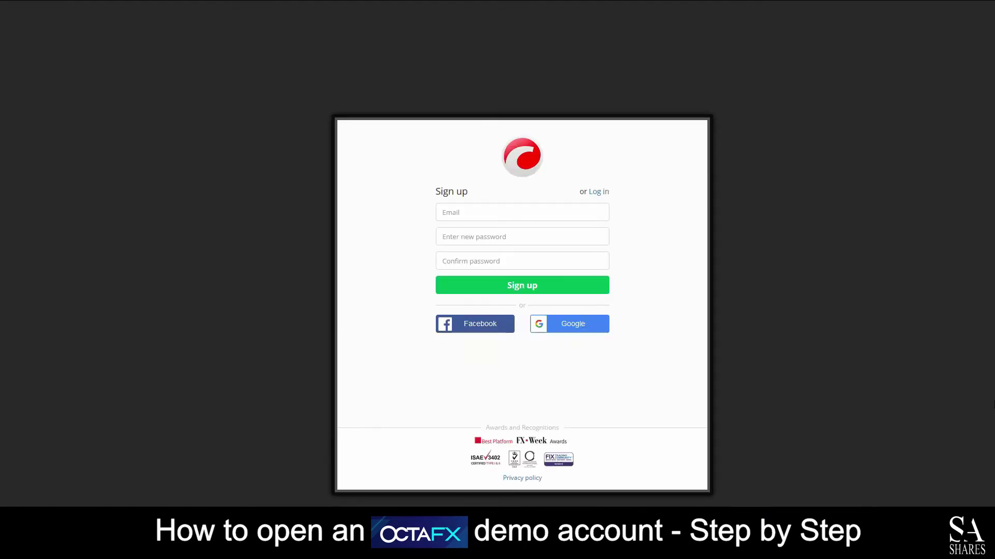
pyautogui.click(606, 192)
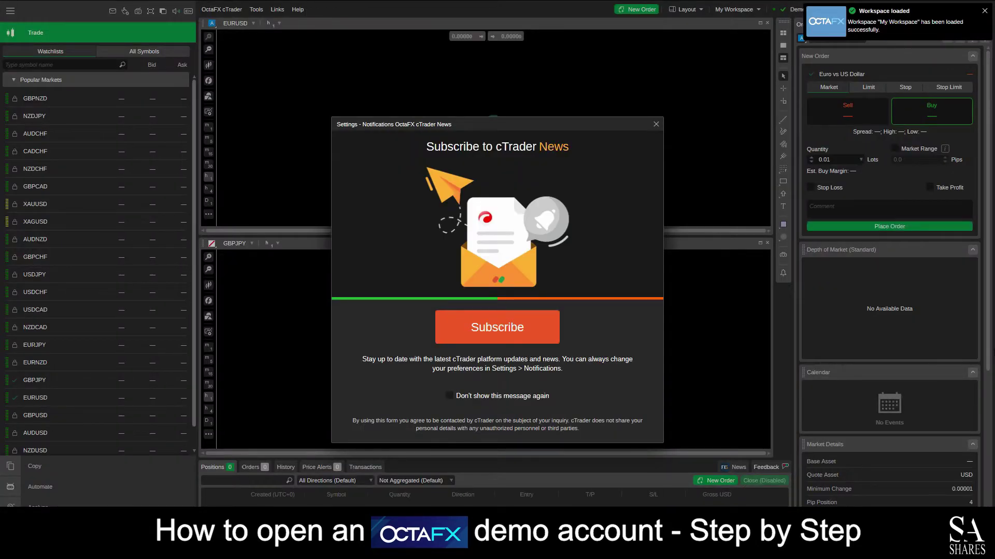
pyautogui.press('Escape')
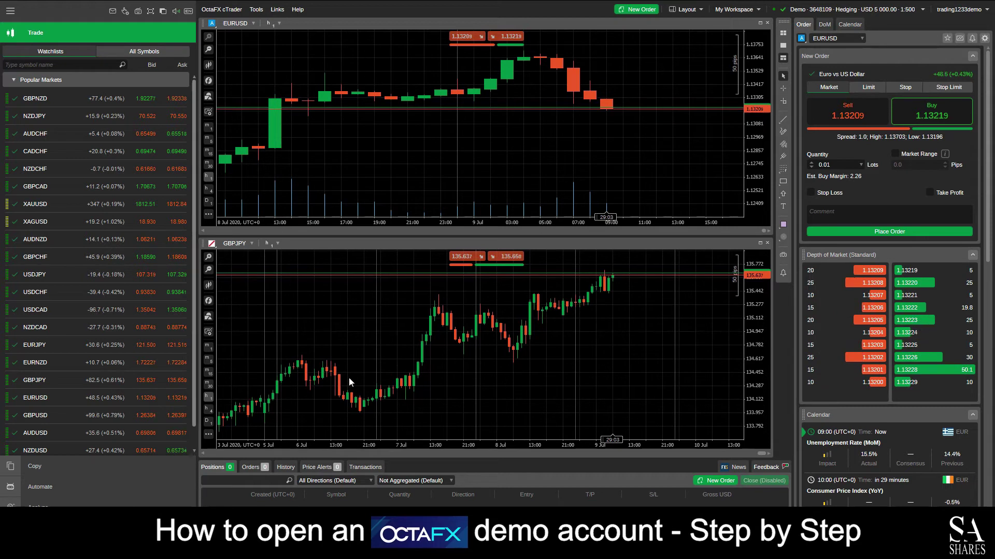
# Try the Dots Chart type on GBPJPY, then return it to Candlesticks.
pyautogui.moveTo(506, 260)
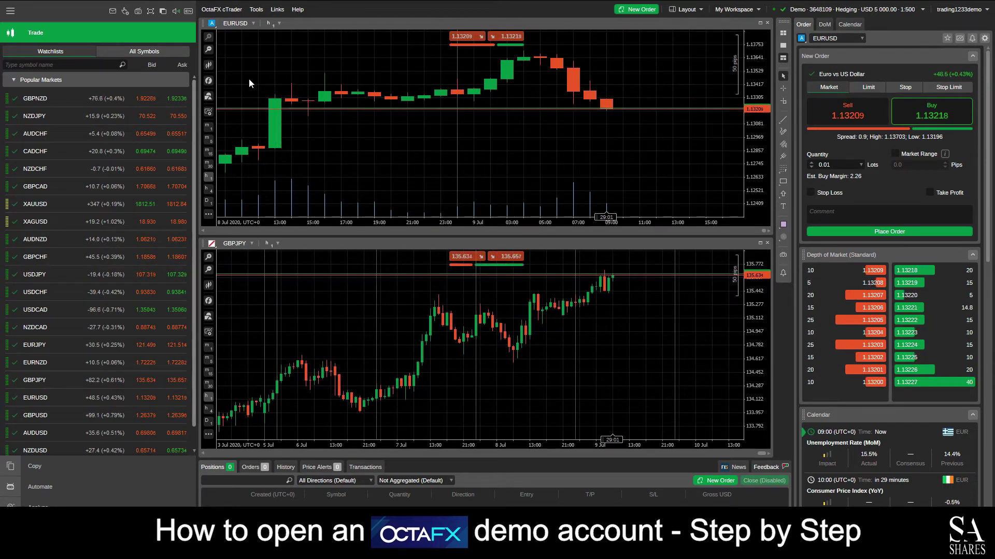
pyautogui.moveTo(208, 64)
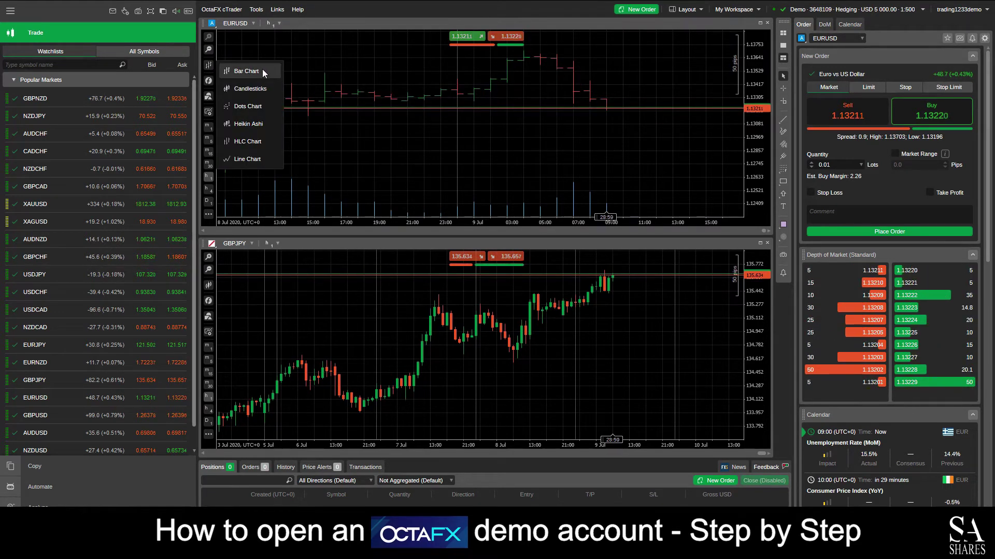
pyautogui.moveTo(209, 286)
pyautogui.click(249, 327)
pyautogui.click(252, 309)
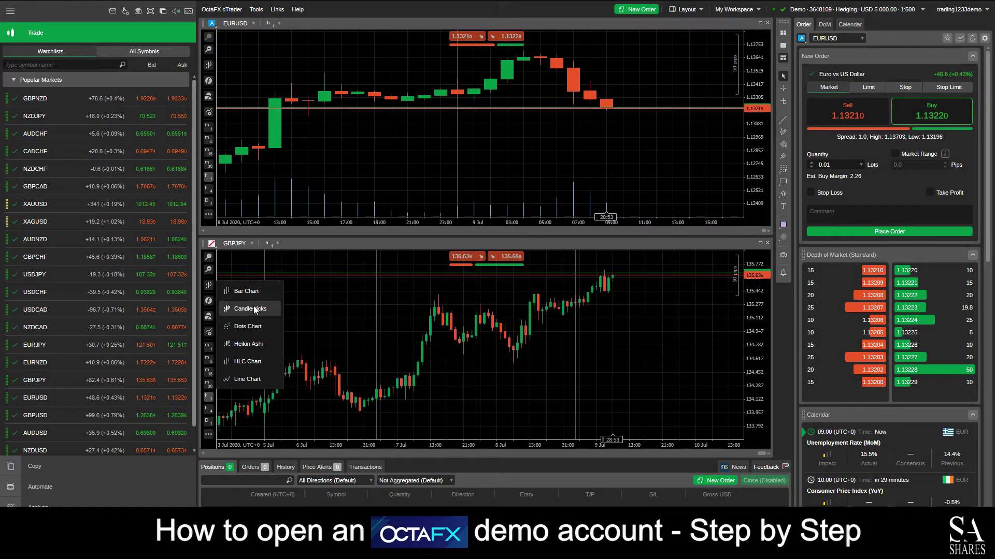
# Zoom the GBPJPY chart in and out, ending on a closer 7–9 Jul span.
pyautogui.click(210, 259)
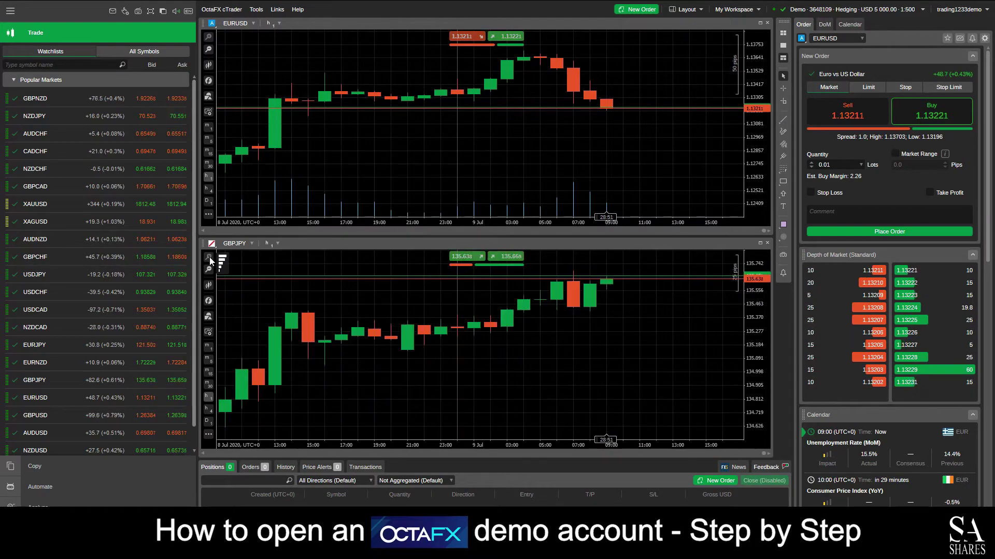
pyautogui.click(210, 261)
pyautogui.click(210, 260)
pyautogui.click(210, 261)
pyautogui.click(210, 259)
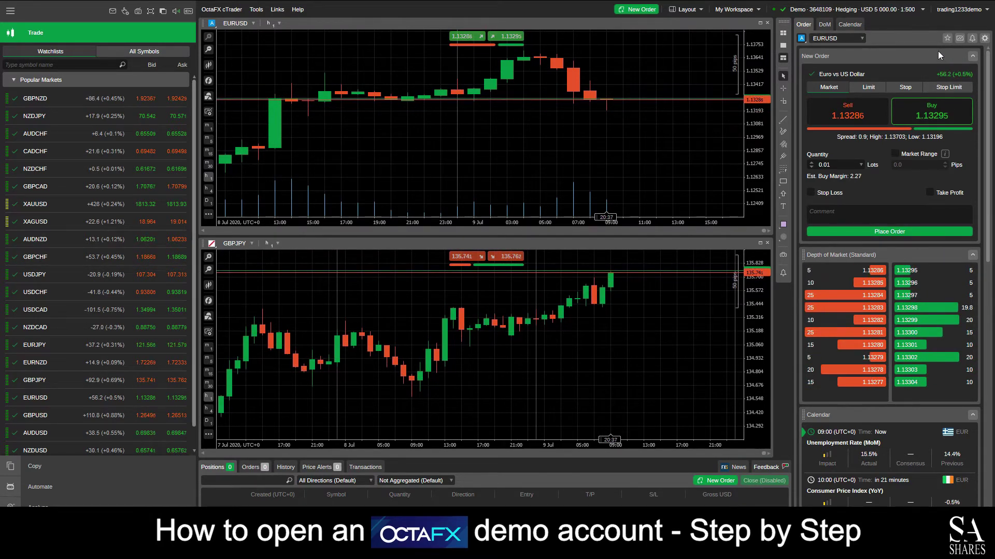
pyautogui.click(862, 84)
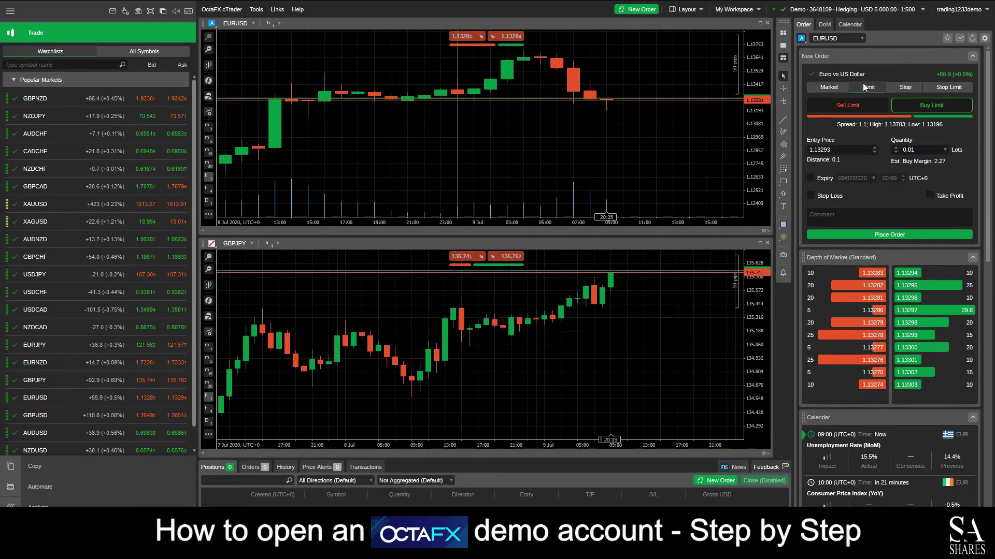
pyautogui.click(904, 87)
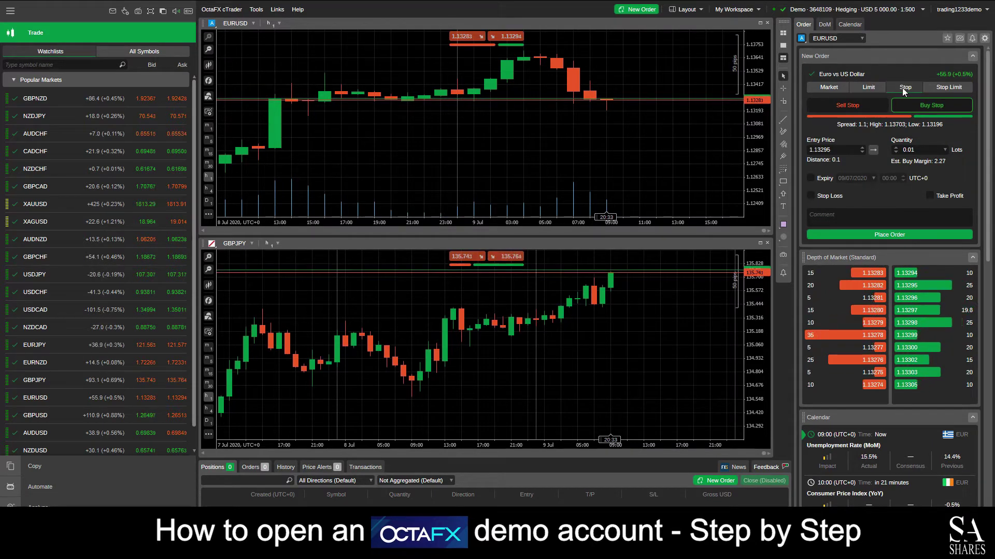
pyautogui.click(939, 86)
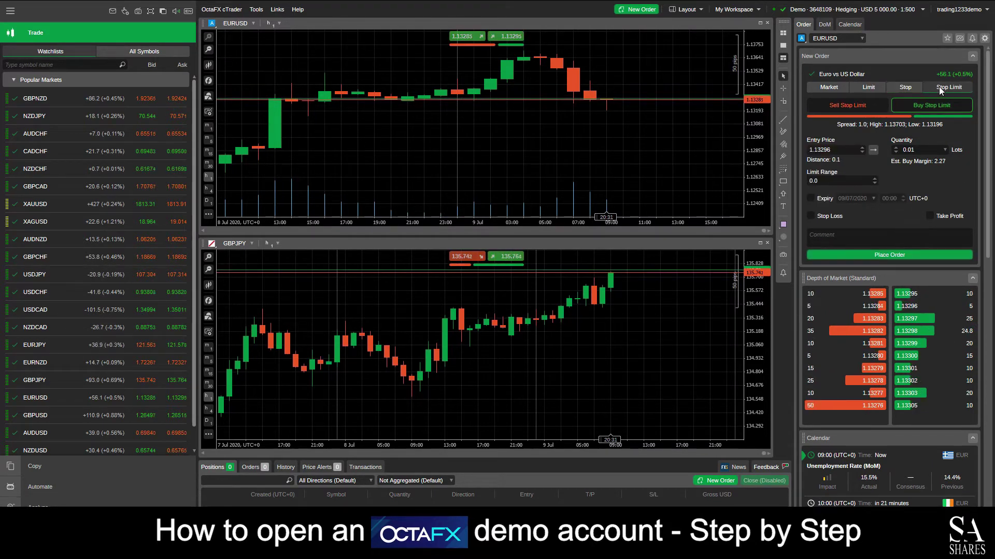
pyautogui.click(831, 87)
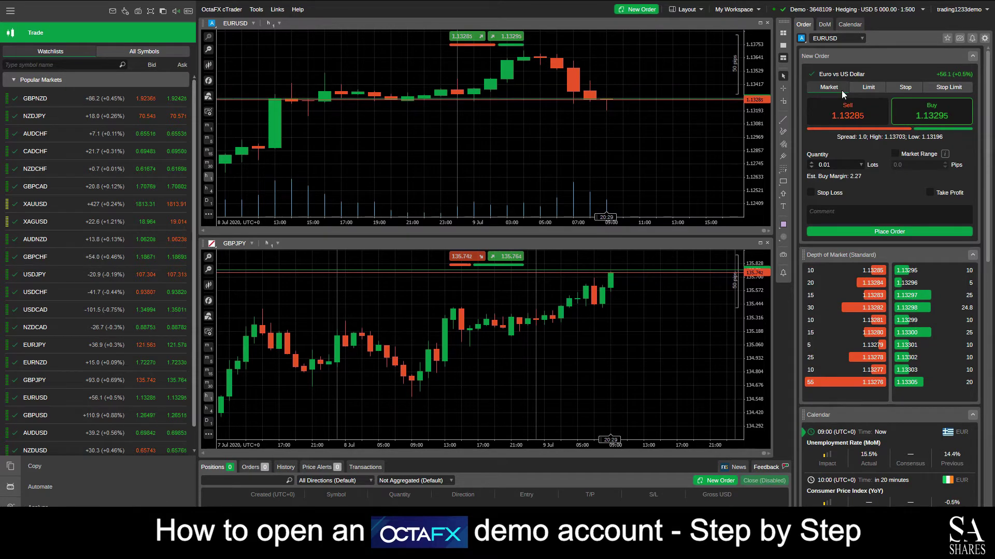
pyautogui.click(860, 164)
pyautogui.click(860, 164)
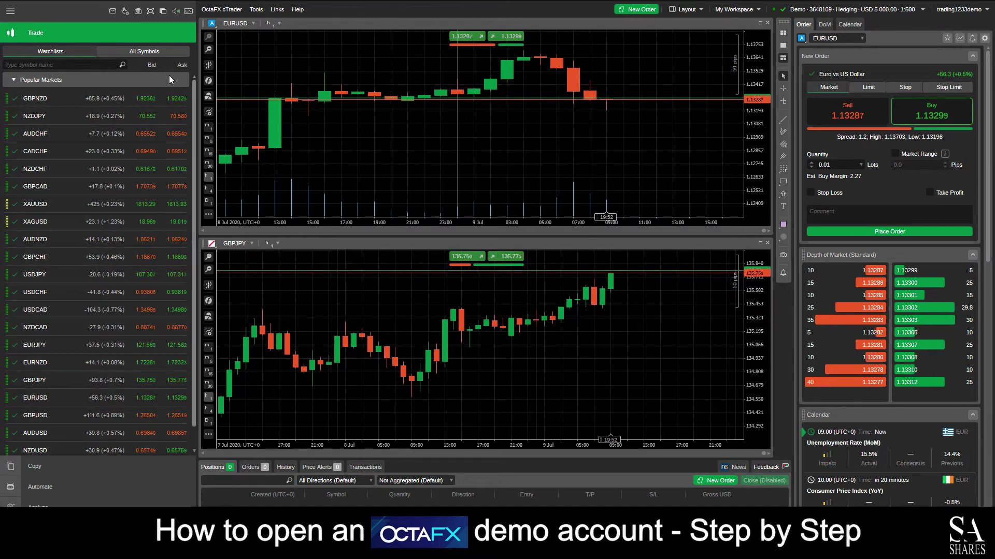
# Load GBPNZD, then NZDJPY, into the top chart and begin a new watchlist.
pyautogui.click(85, 98)
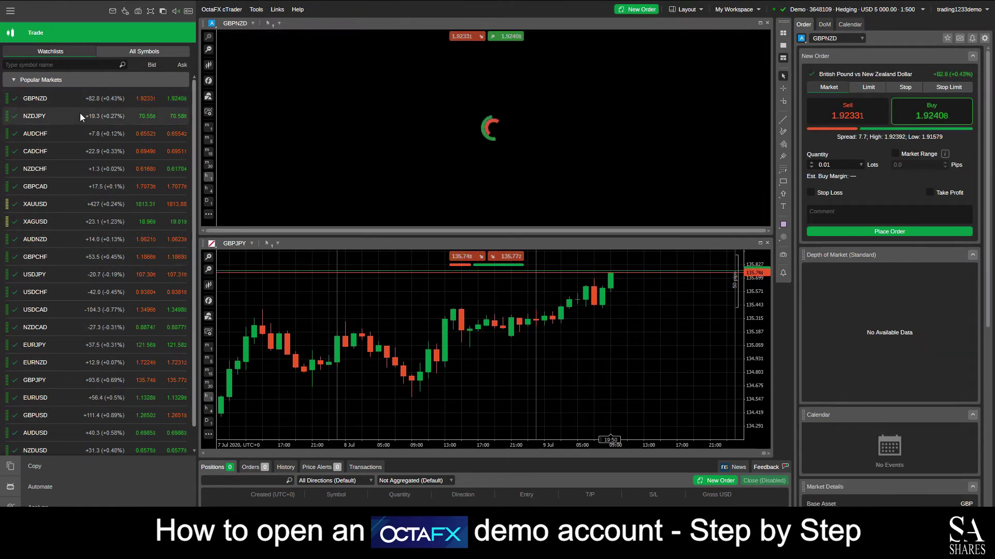
pyautogui.click(80, 114)
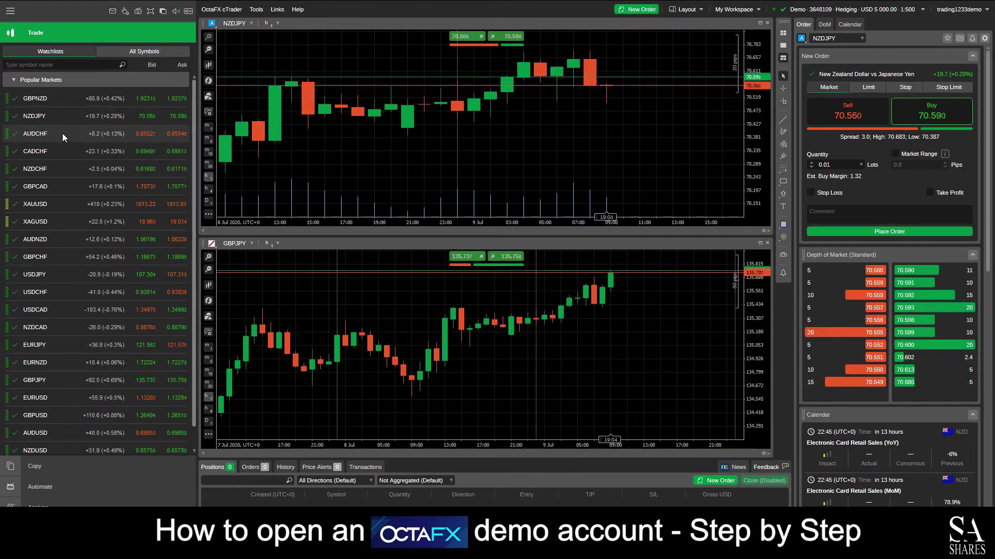
pyautogui.scroll(-1, 64, 105)
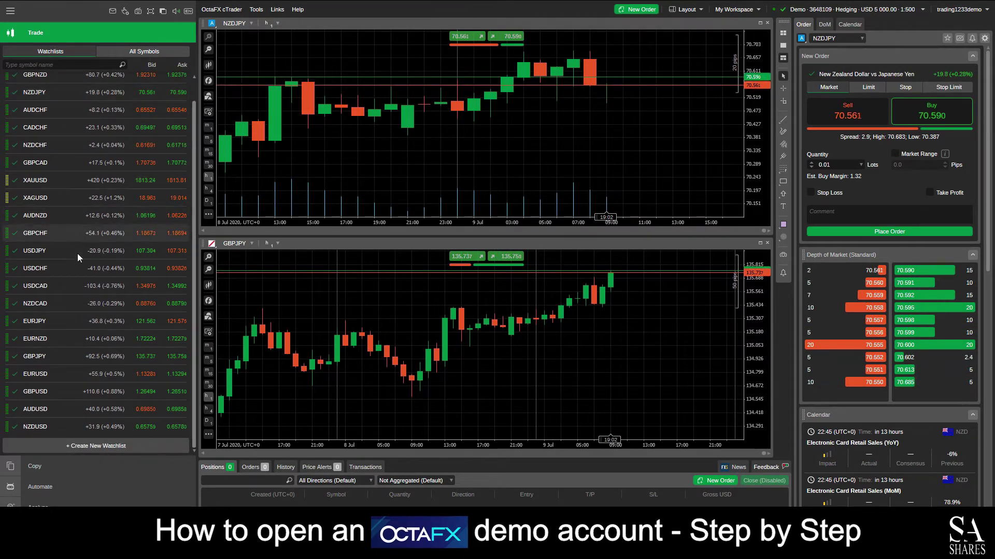
pyautogui.click(125, 448)
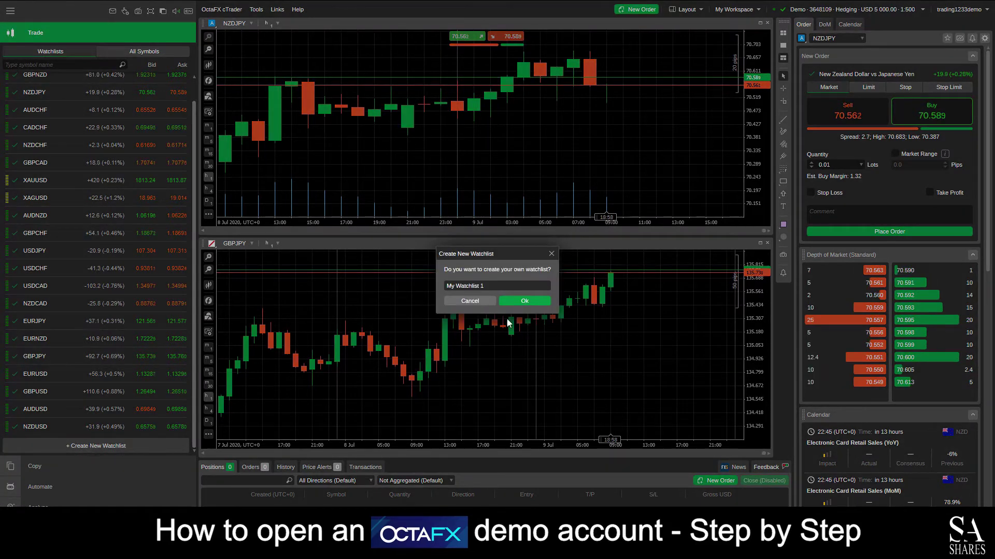
# Name the new watchlist 'Forex' instead of 'My Watchlist 1' and create it.
pyautogui.tripleClick(510, 286)
pyautogui.write('Fo')
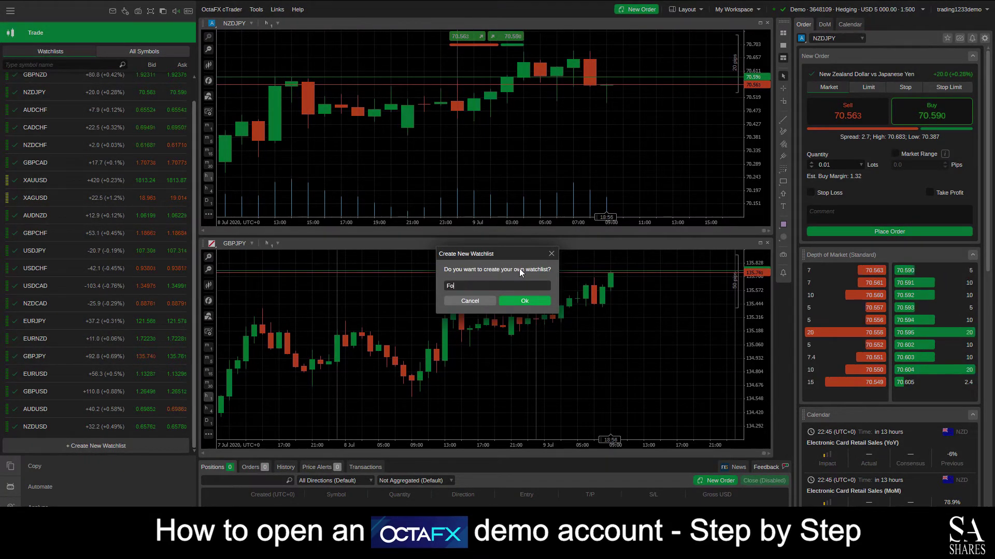
pyautogui.write('rex')
pyautogui.click(526, 303)
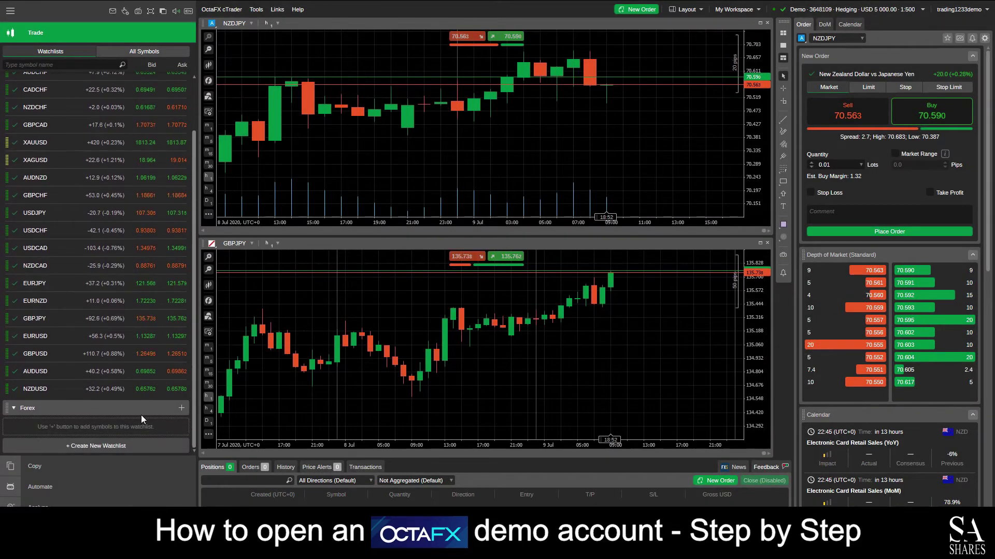
# Add EURUSD to the Forex watchlist and expand it, with Popular Markets collapsed.
pyautogui.click(181, 408)
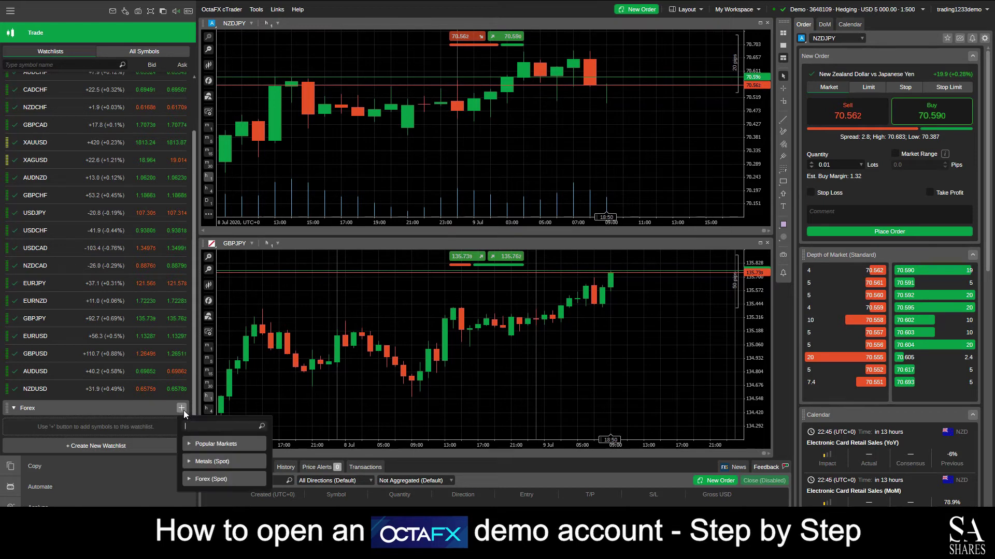
pyautogui.click(230, 480)
pyautogui.scroll(-1, 234, 484)
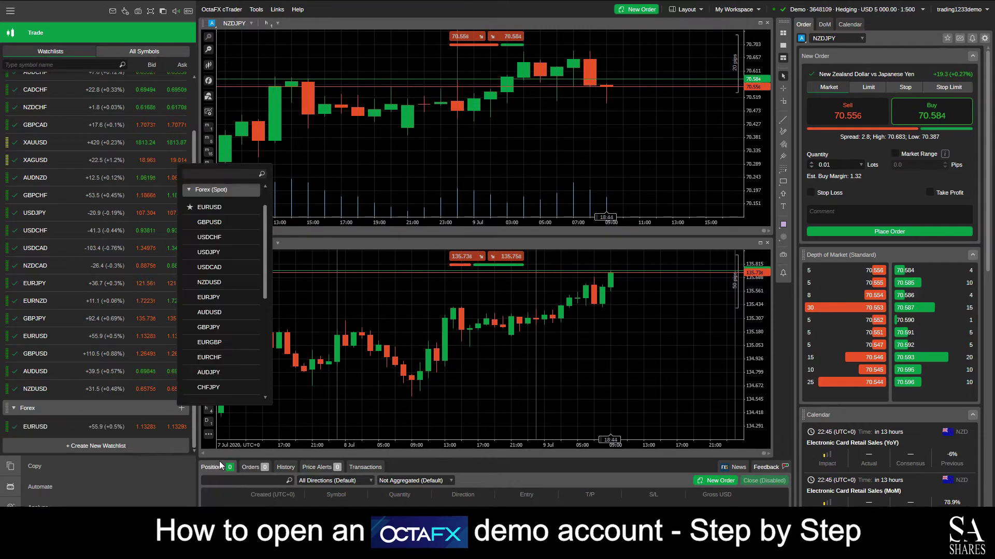
pyautogui.click(86, 117)
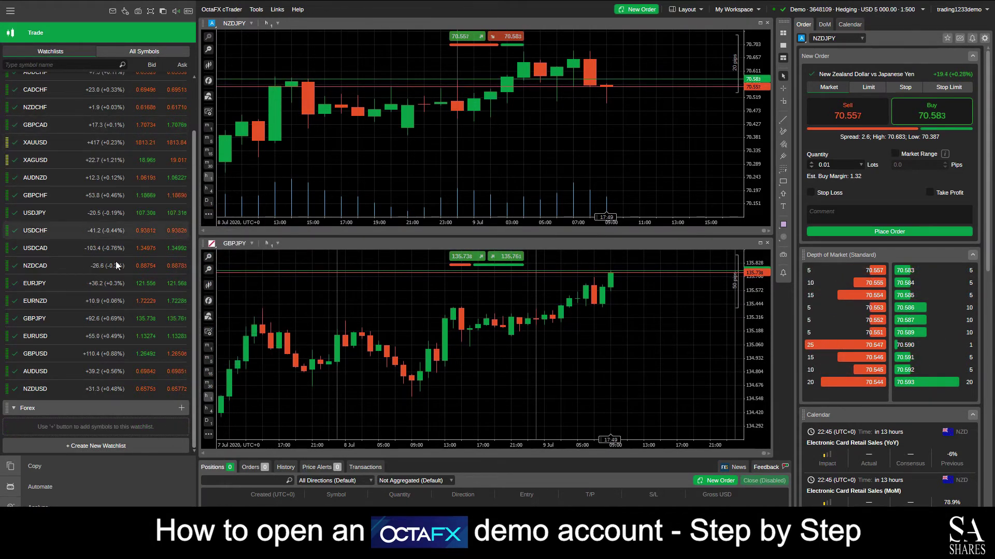
pyautogui.click(181, 409)
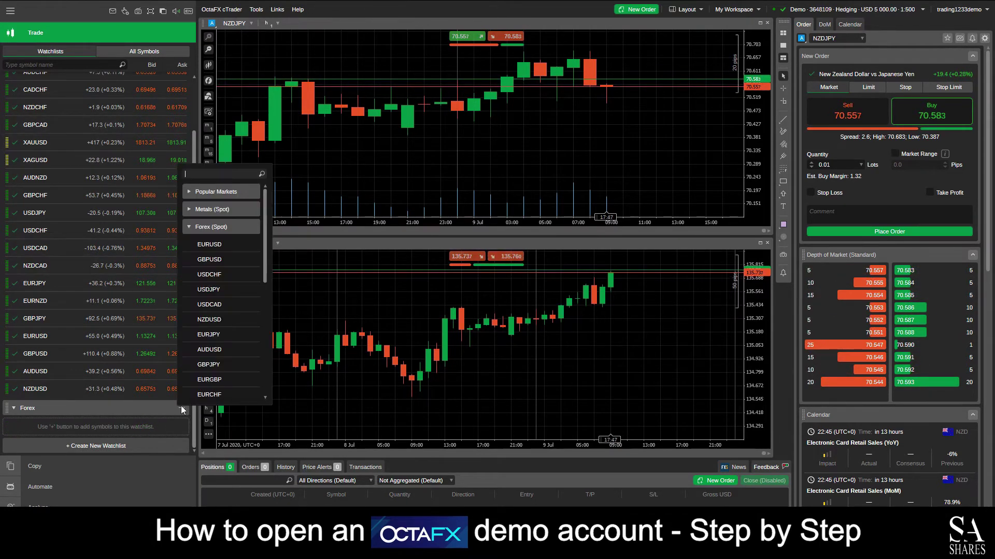
pyautogui.click(213, 245)
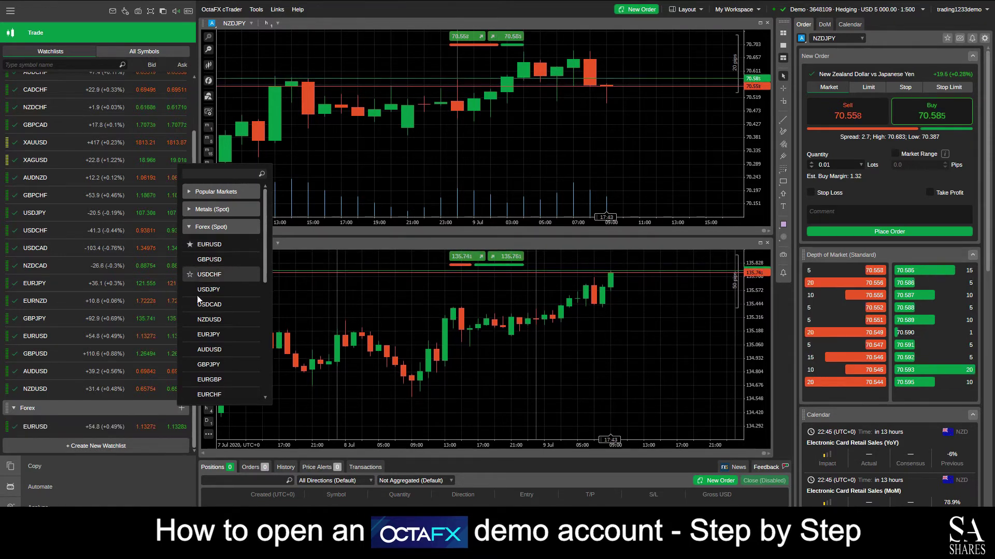
pyautogui.click(135, 409)
pyautogui.click(42, 77)
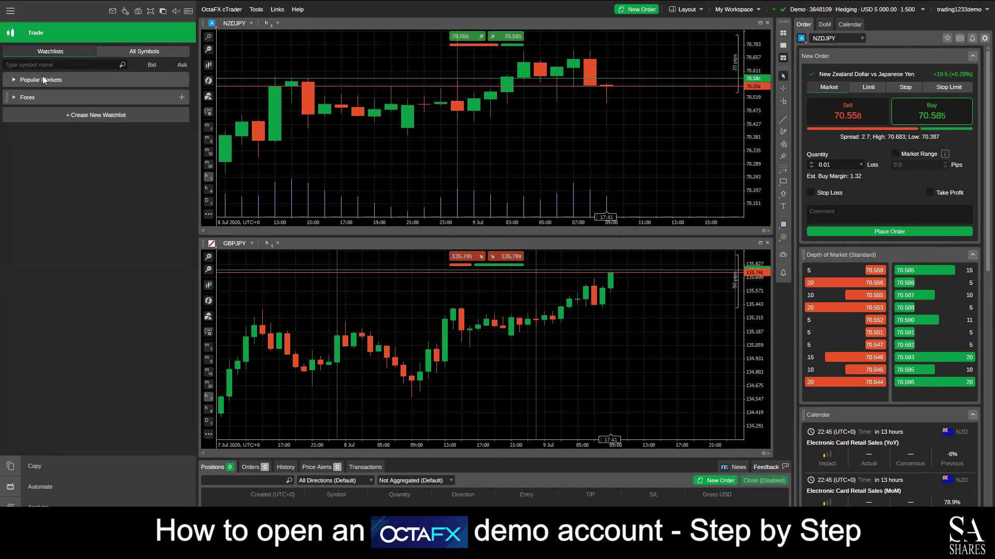
pyautogui.click(71, 97)
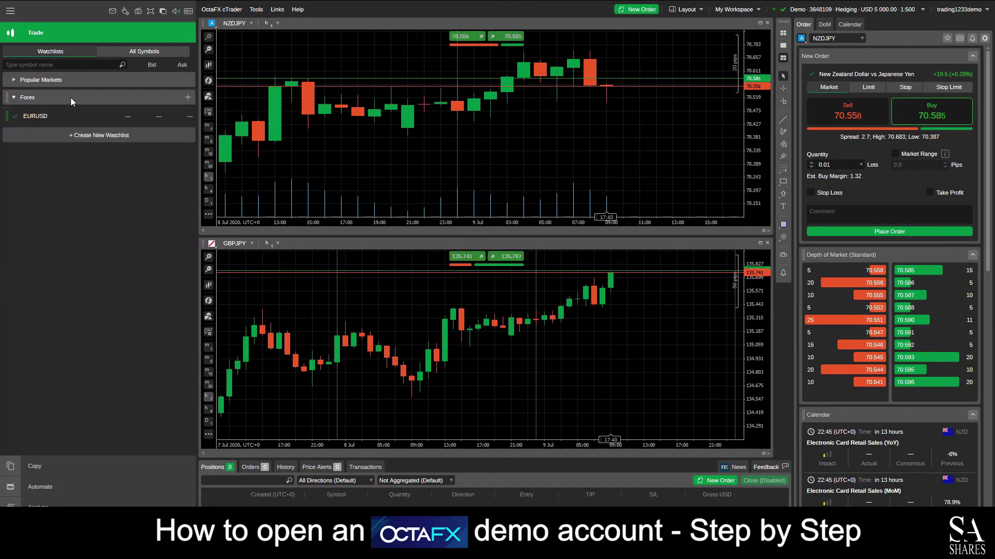
# Open a new EURUSD chart from the watchlist and close the NZDJPY chart.
pyautogui.rightClick(132, 113)
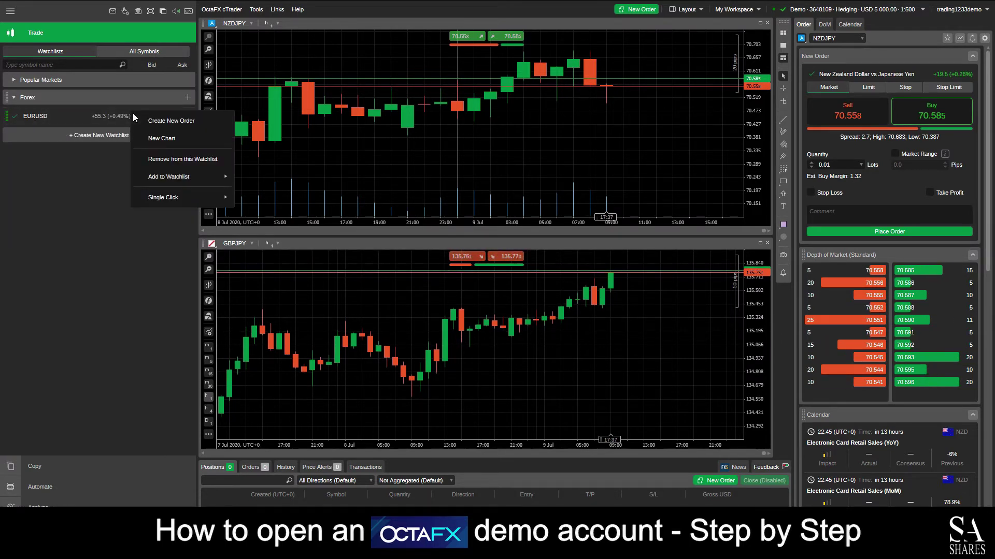
pyautogui.click(163, 138)
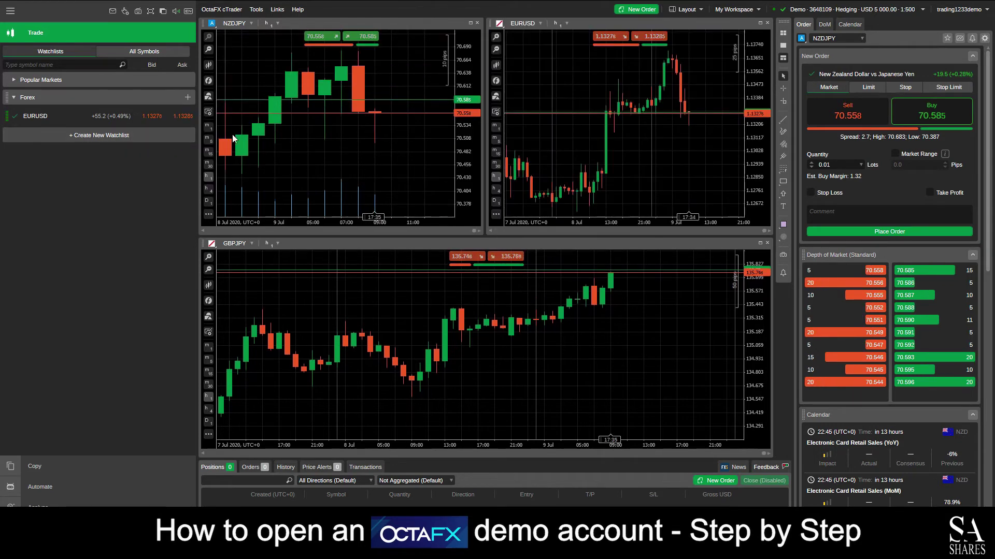
pyautogui.click(477, 23)
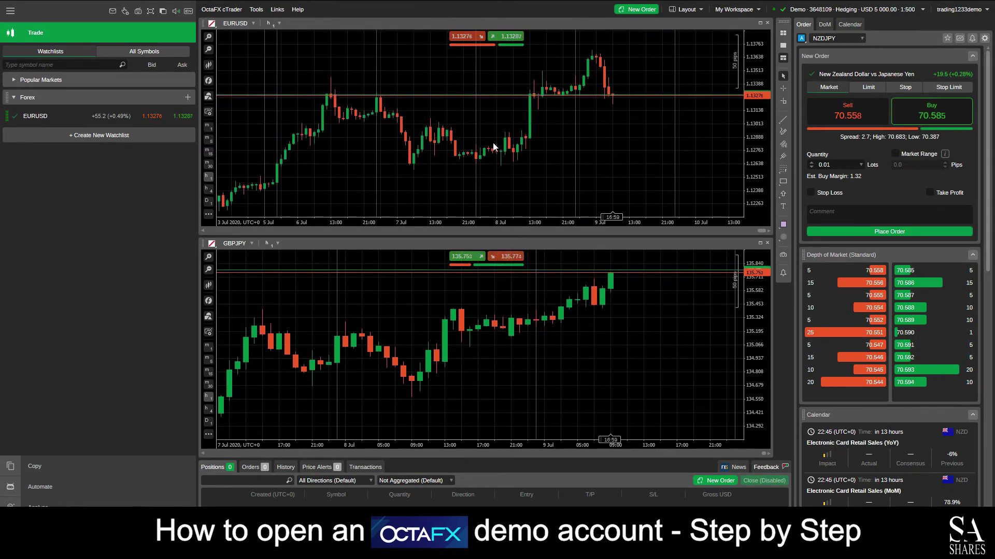
pyautogui.click(251, 467)
pyautogui.click(286, 468)
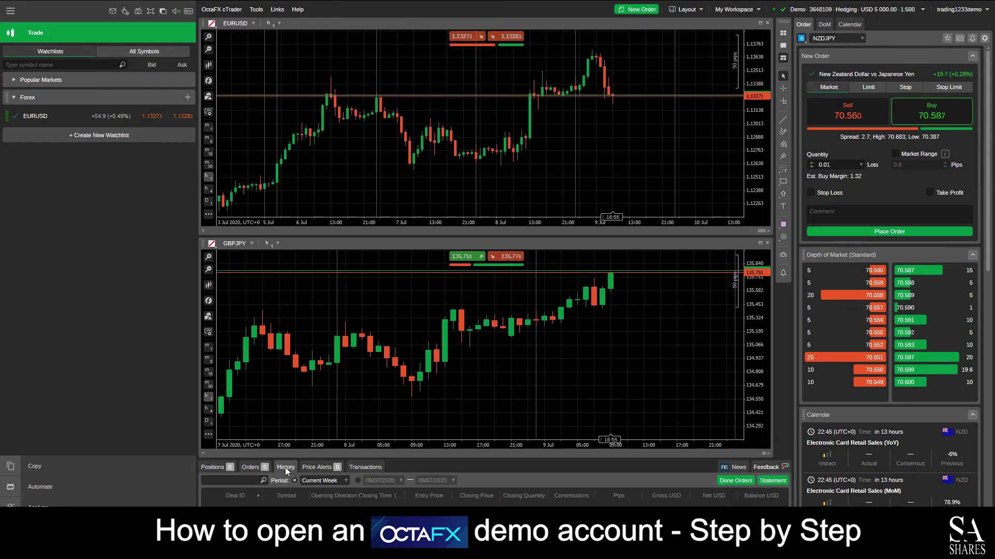
pyautogui.click(327, 466)
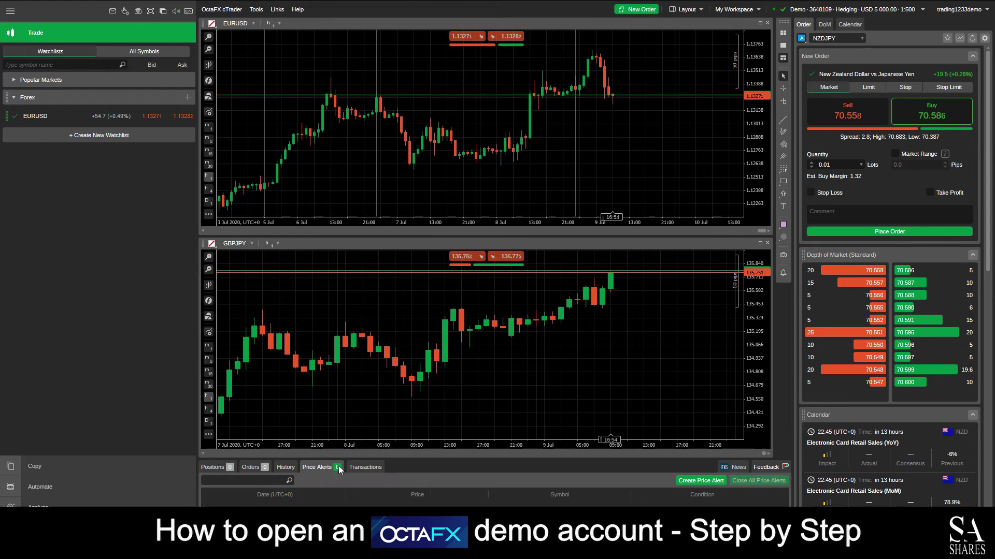
pyautogui.click(366, 468)
pyautogui.click(217, 468)
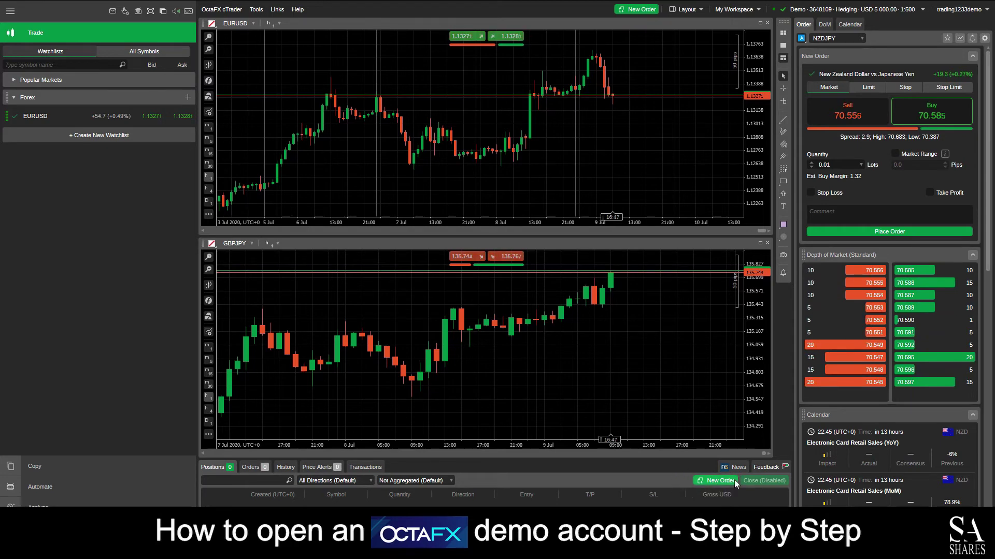
# Open a EURUSD Market Order window and drag it over the charts.
pyautogui.click(720, 481)
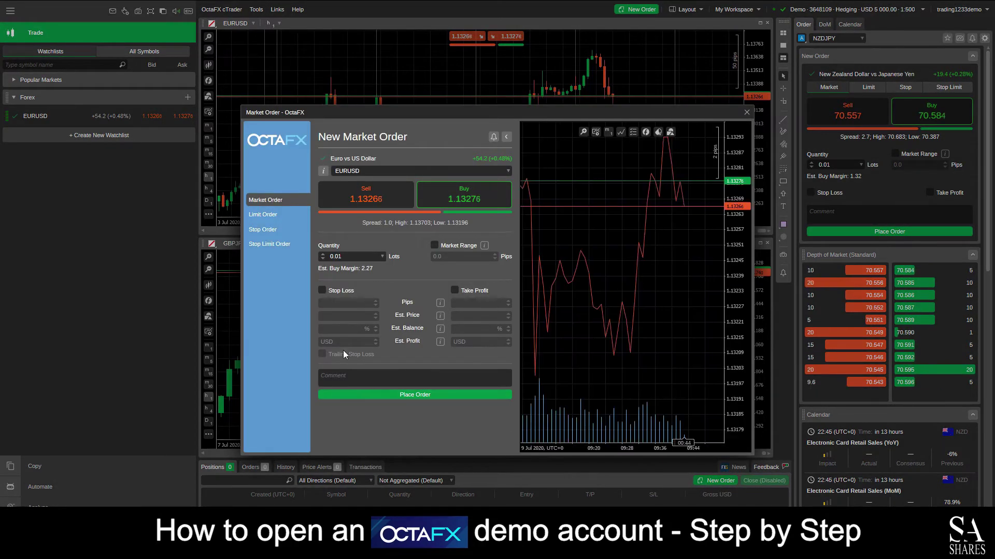
pyautogui.moveTo(469, 111); pyautogui.dragTo(463, 84)
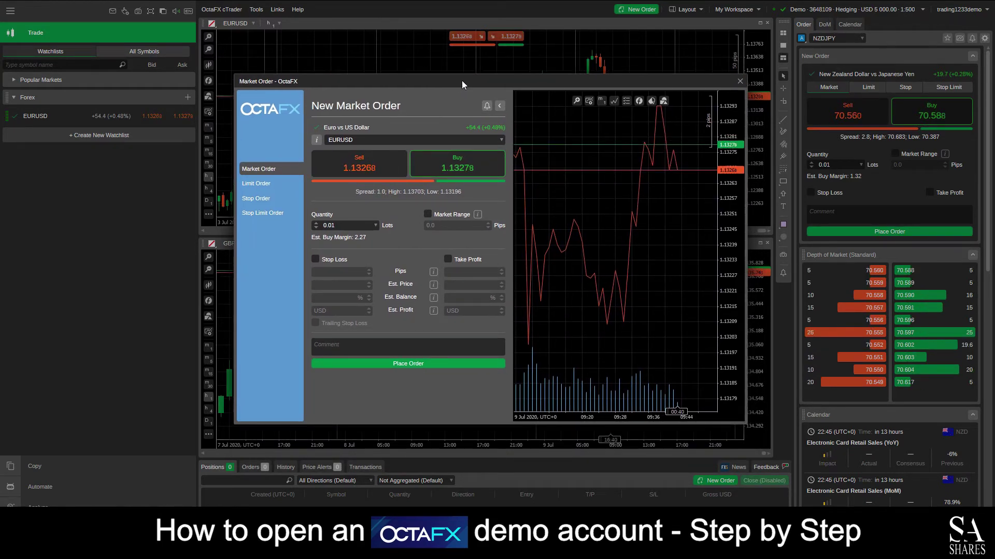
pyautogui.moveTo(463, 81); pyautogui.dragTo(825, 25)
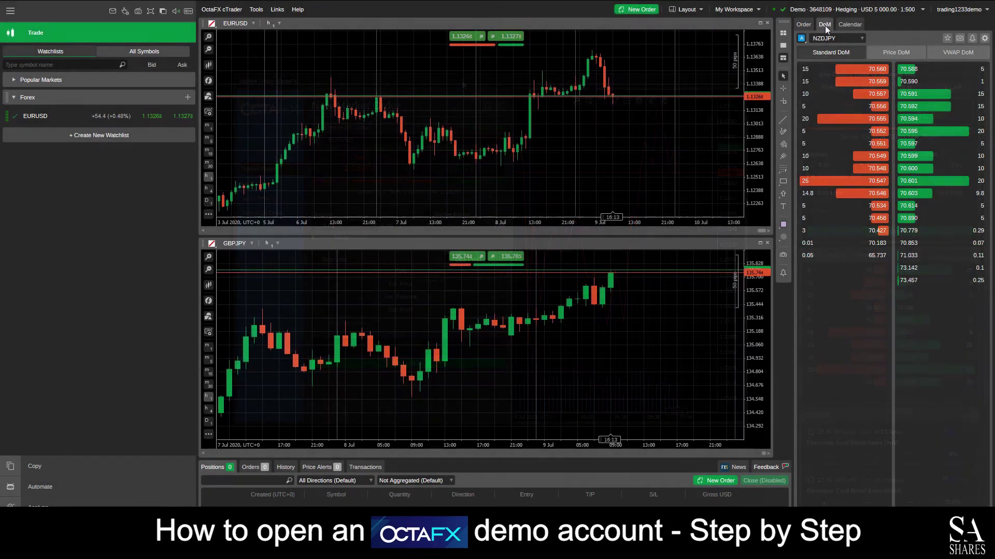
# View the full NZDJPY Depth of Market, then return the side panel to the Order form.
pyautogui.click(853, 23)
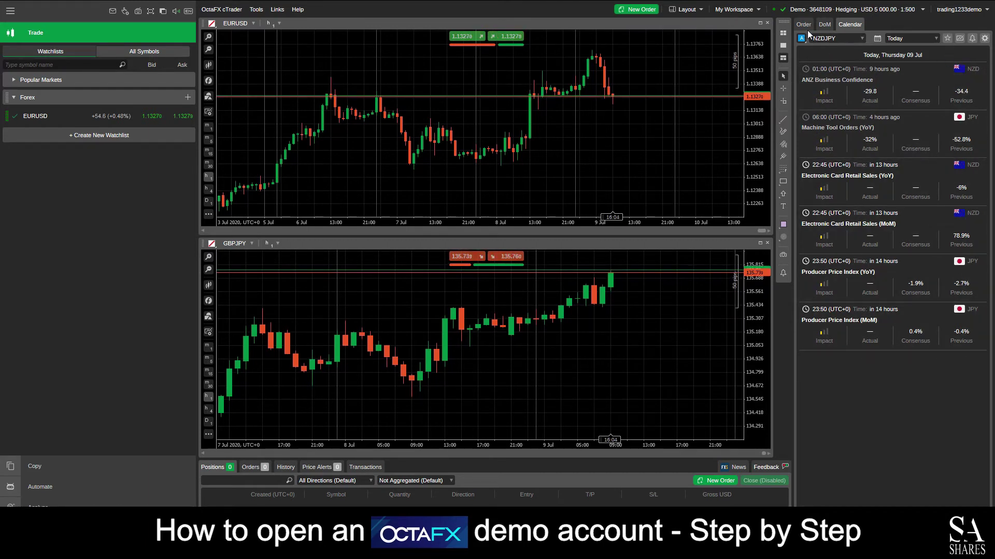
pyautogui.click(803, 25)
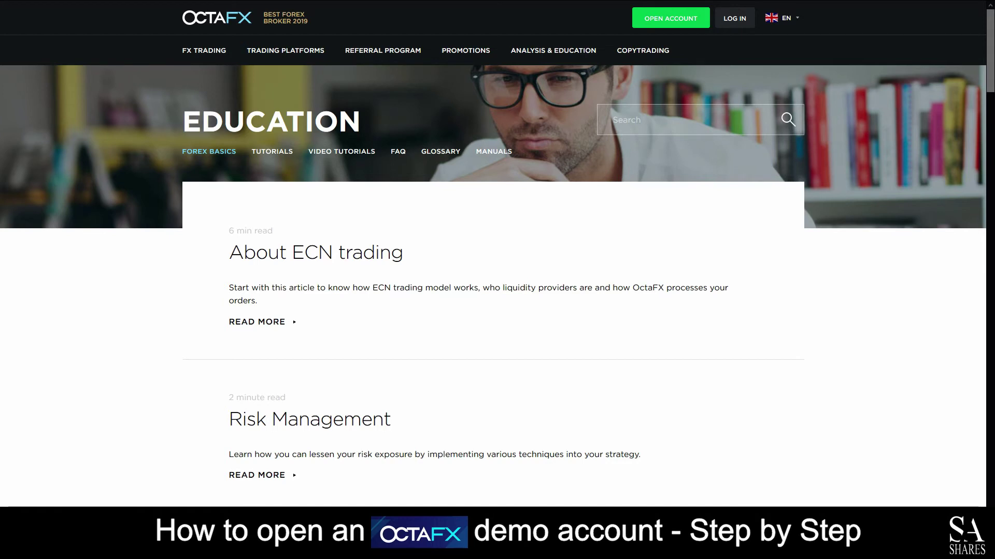
# Show the tutorial articles under the Education page's TUTORIALS section.
pyautogui.click(272, 151)
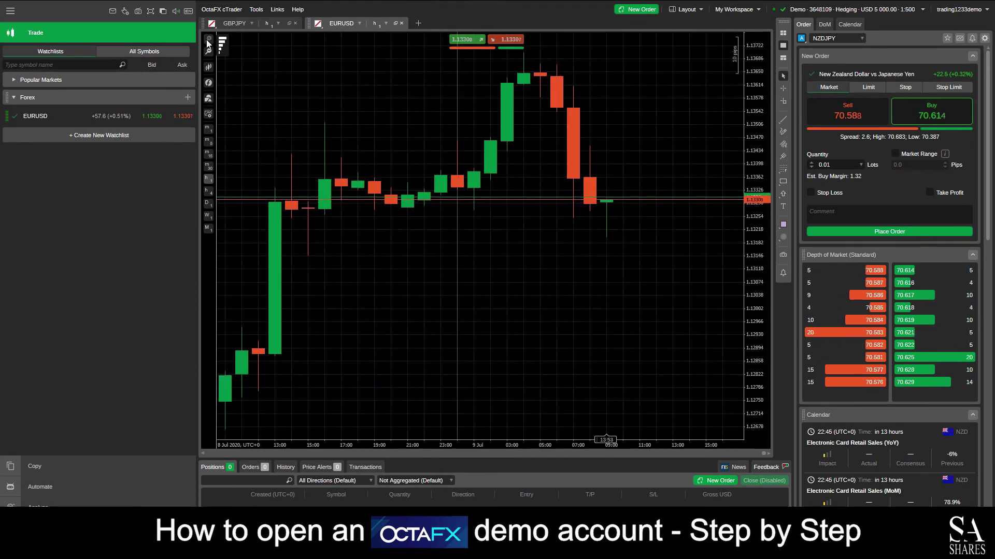
# Zoom the EURUSD chart out two levels to span 3–10 Jul, showing the latest candles.
pyautogui.scroll(3, 530, 197)
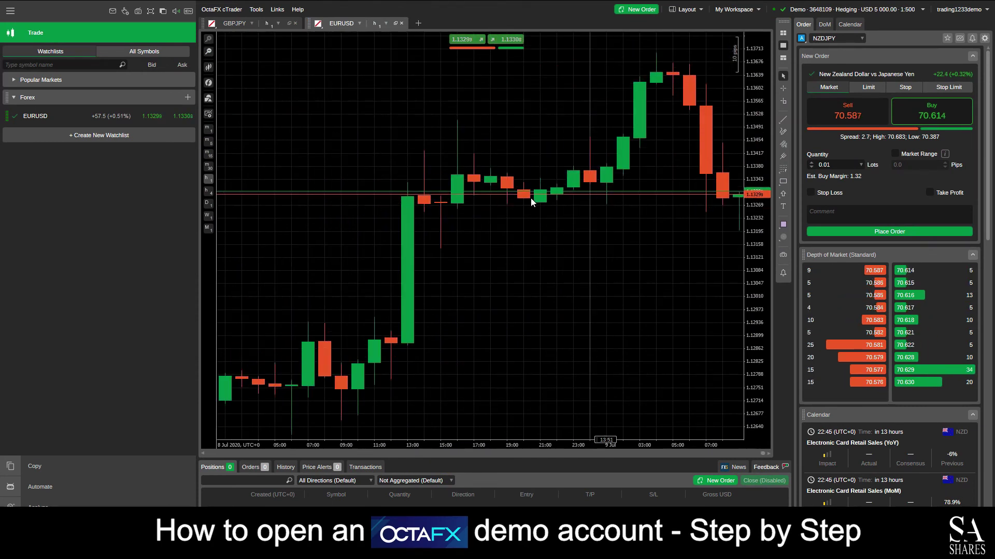
pyautogui.scroll(-3, 530, 197)
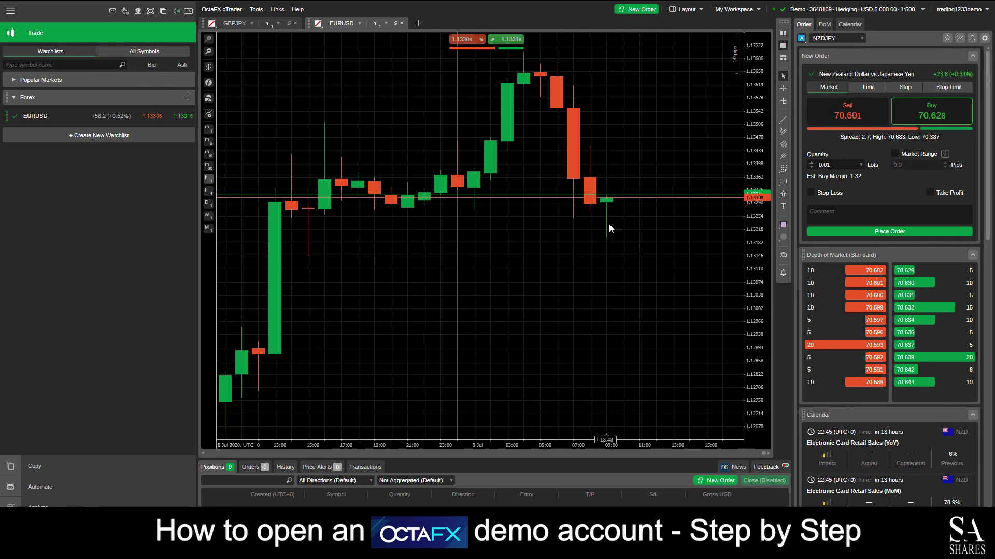
pyautogui.click(209, 51)
pyautogui.click(209, 52)
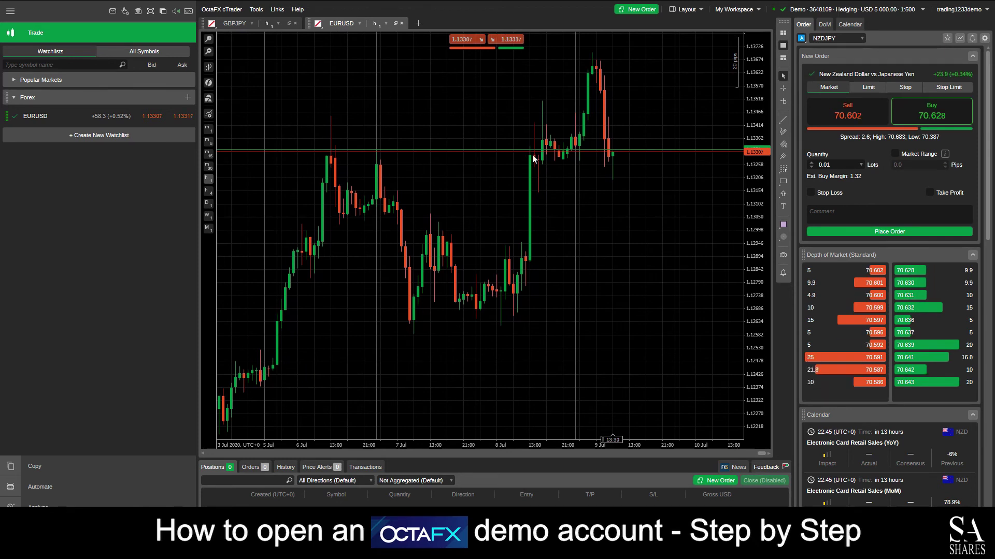
pyautogui.scroll(-3, 534, 158)
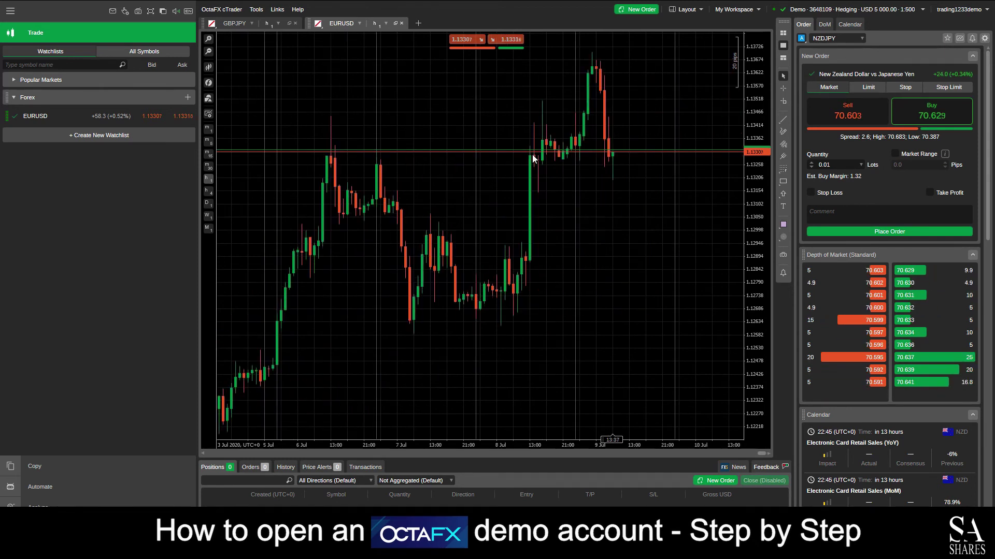
# Open a new chart tab for NZDJPY from the Popular Markets list.
pyautogui.click(127, 81)
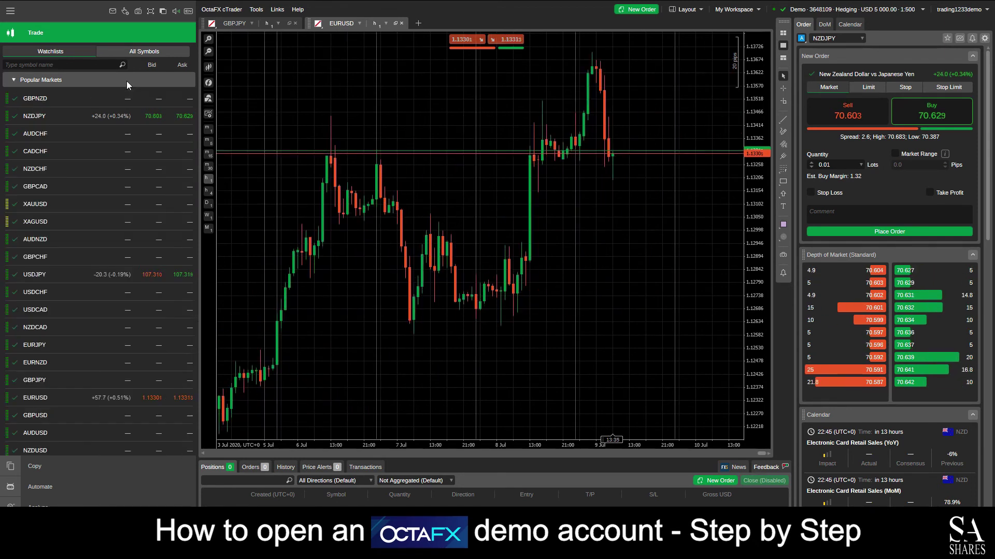
pyautogui.rightClick(55, 119)
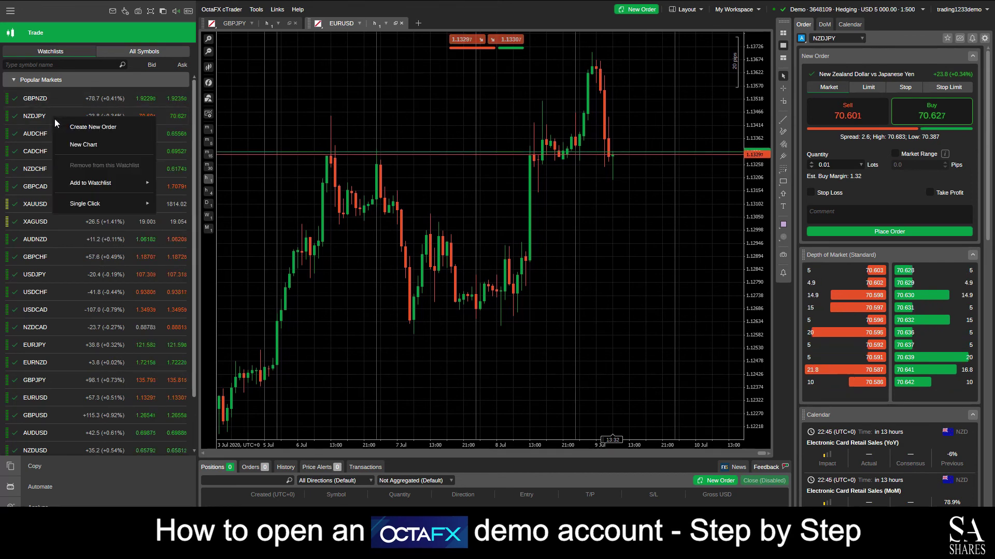
pyautogui.click(79, 131)
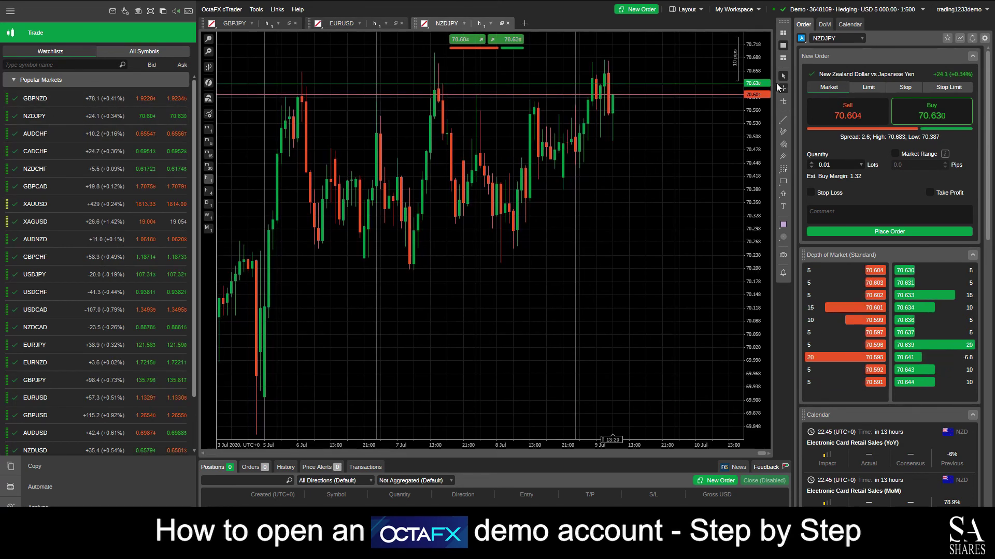
# Zoom the NZDJPY chart out until it covers about 3 Jul to 10 Jul.
pyautogui.click(208, 40)
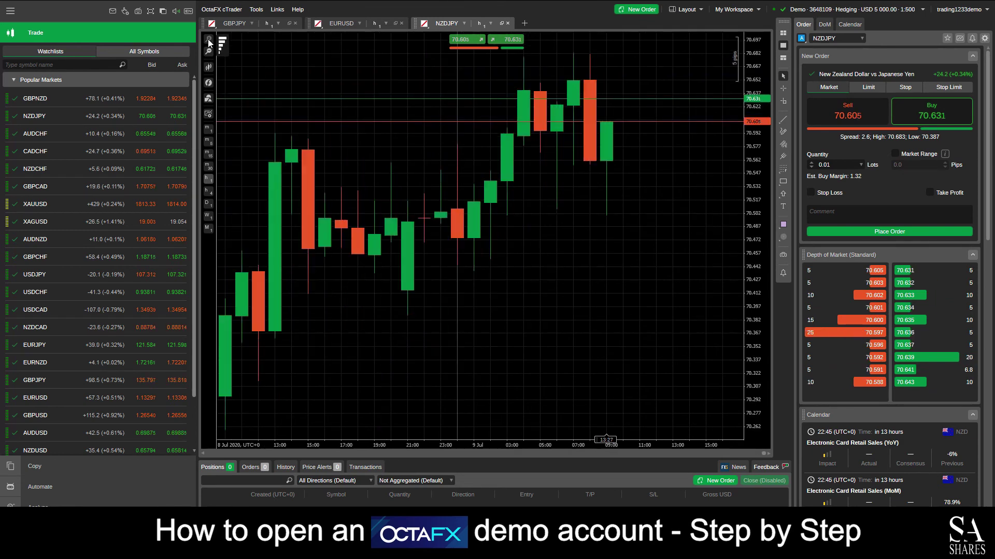
pyautogui.scroll(-2, 562, 211)
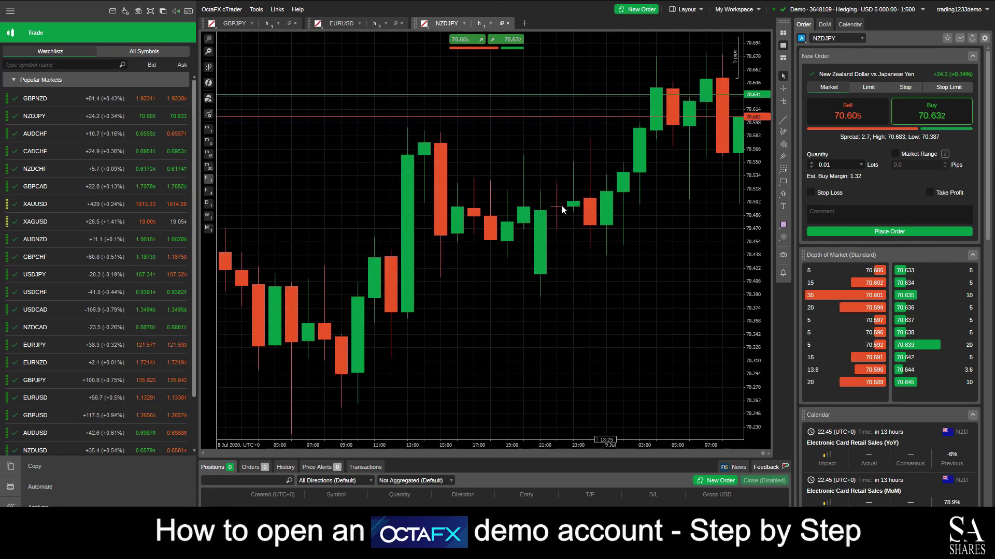
pyautogui.scroll(2, 562, 209)
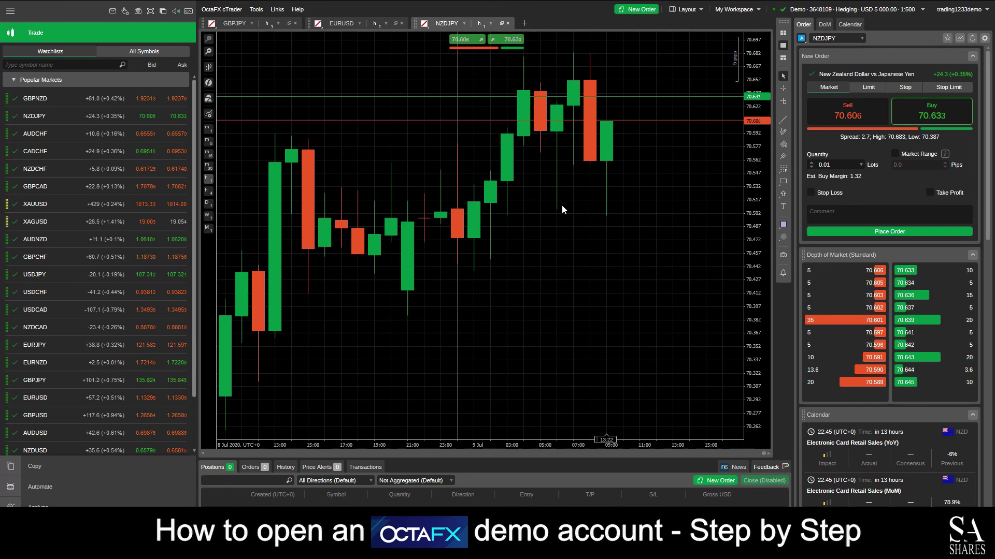
pyautogui.click(209, 51)
pyautogui.click(209, 52)
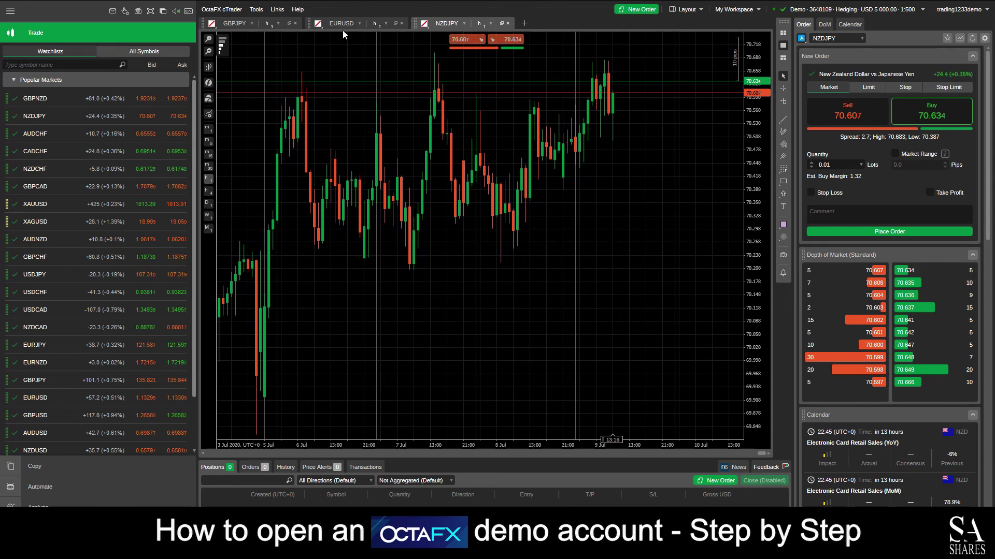
# Close the GBPJPY chart tab and zoom the NZDJPY chart out.
pyautogui.click(295, 23)
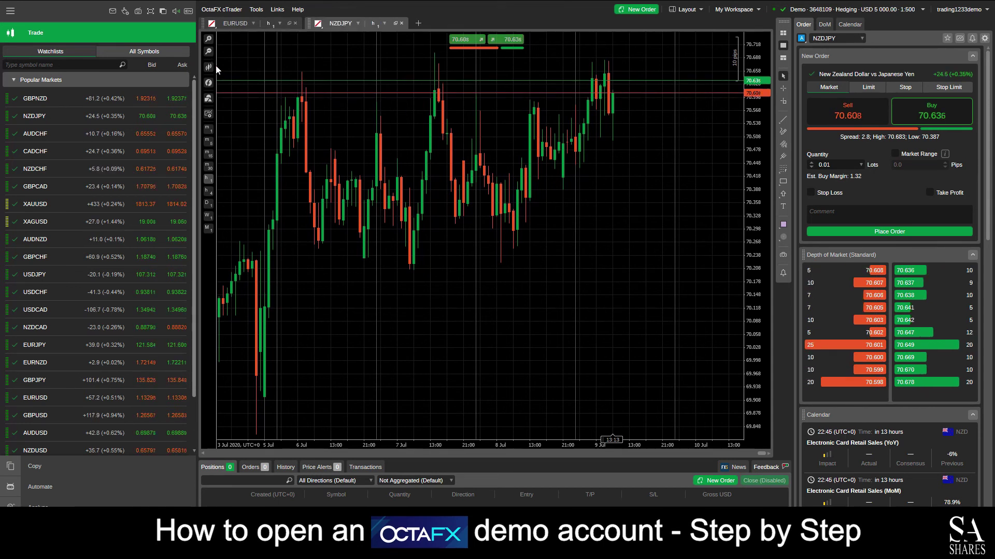
pyautogui.click(209, 39)
pyautogui.click(209, 39)
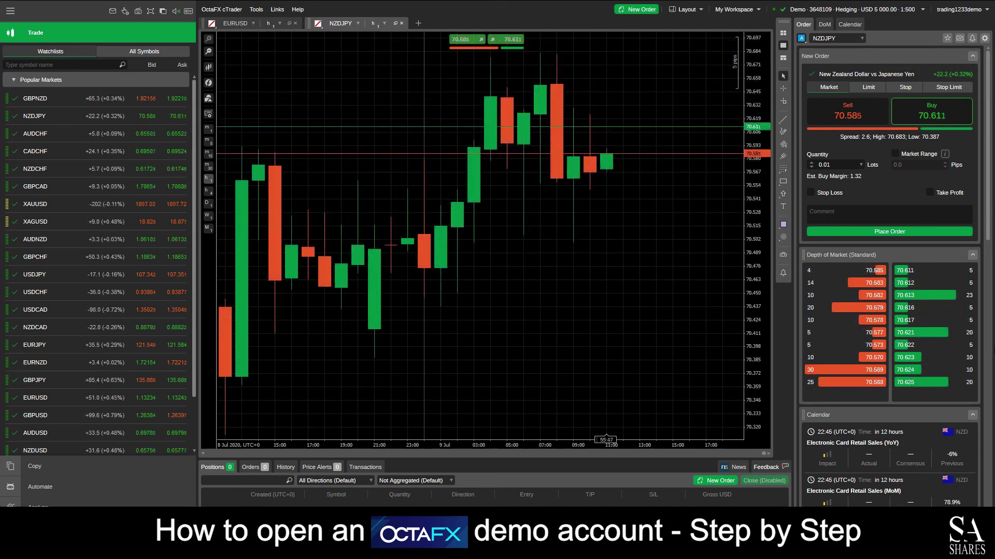
pyautogui.click(208, 51)
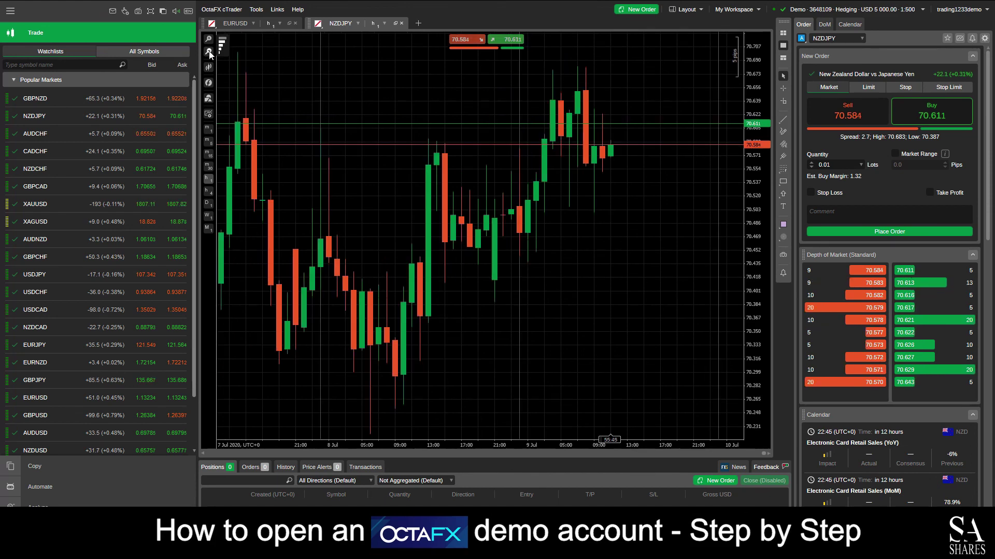
pyautogui.click(208, 51)
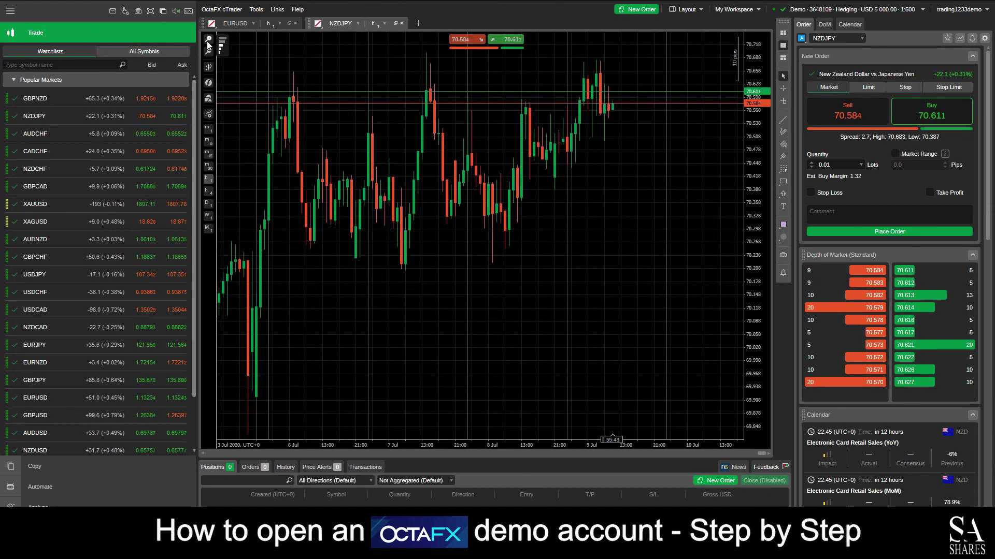
# Zoom NZDJPY in one level and switch its chart type to Bar Chart.
pyautogui.click(208, 44)
pyautogui.click(208, 44)
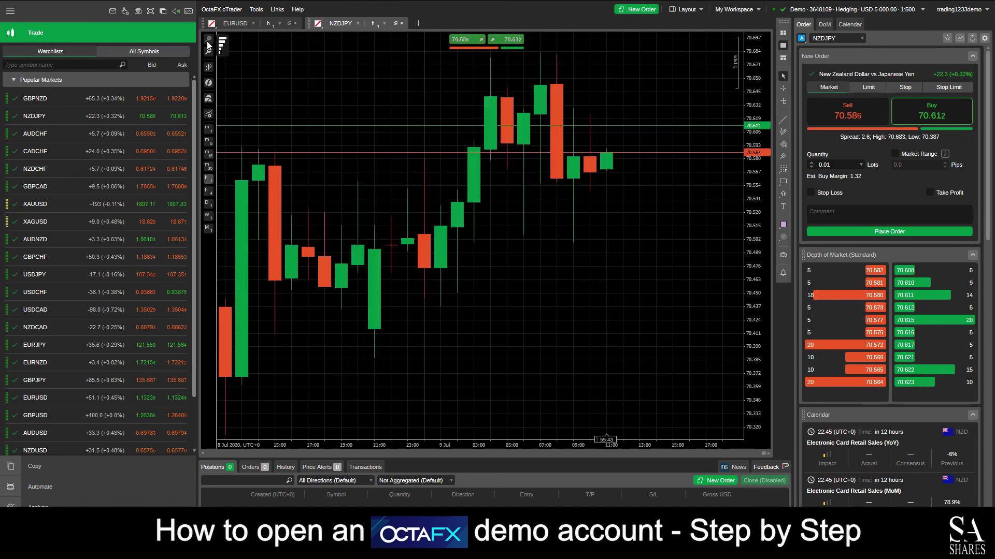
pyautogui.click(208, 67)
pyautogui.click(244, 73)
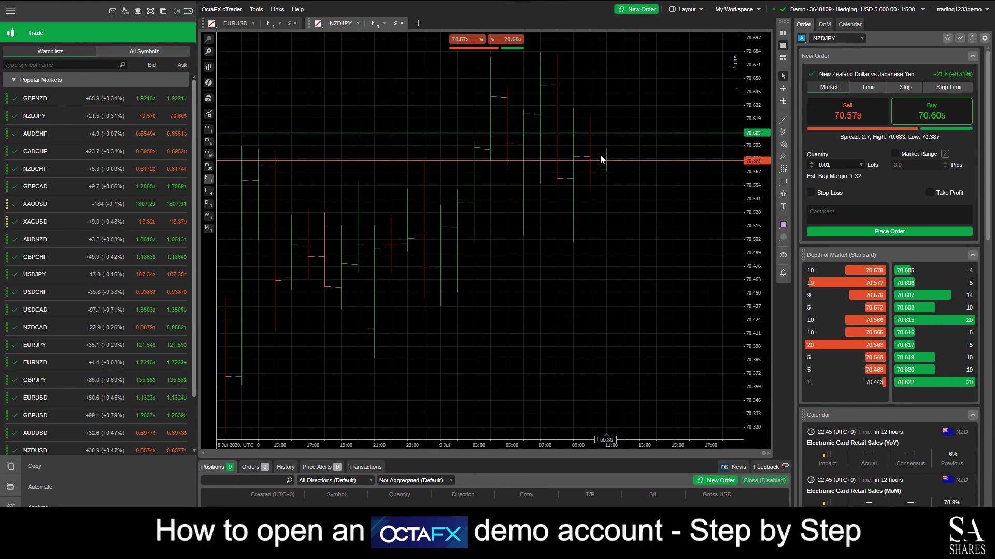